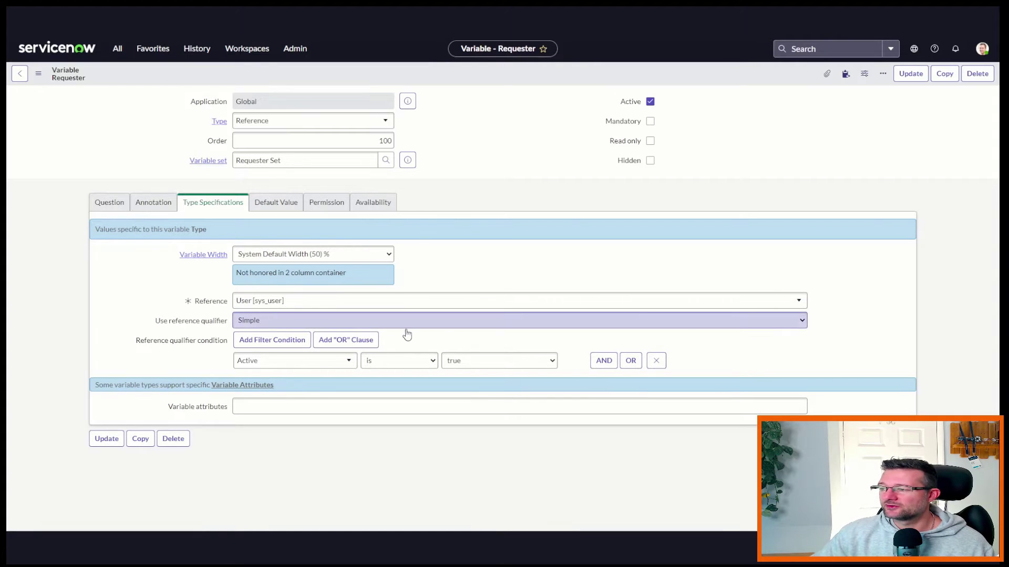
Step: Discard the extra requester condition and switch Use reference qualifier from Dynamic to Advanced
left_click(604, 365)
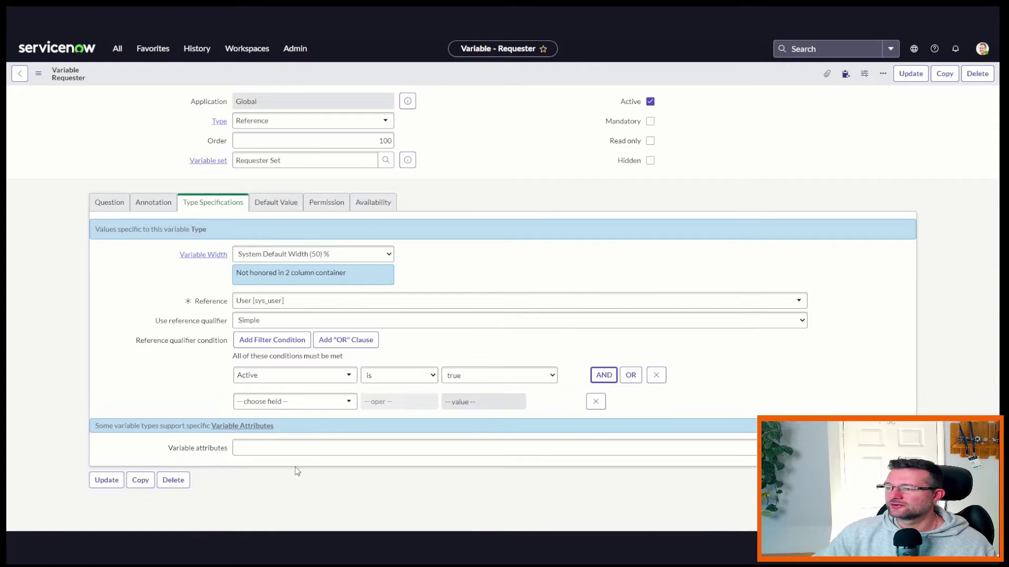
left_click(595, 403)
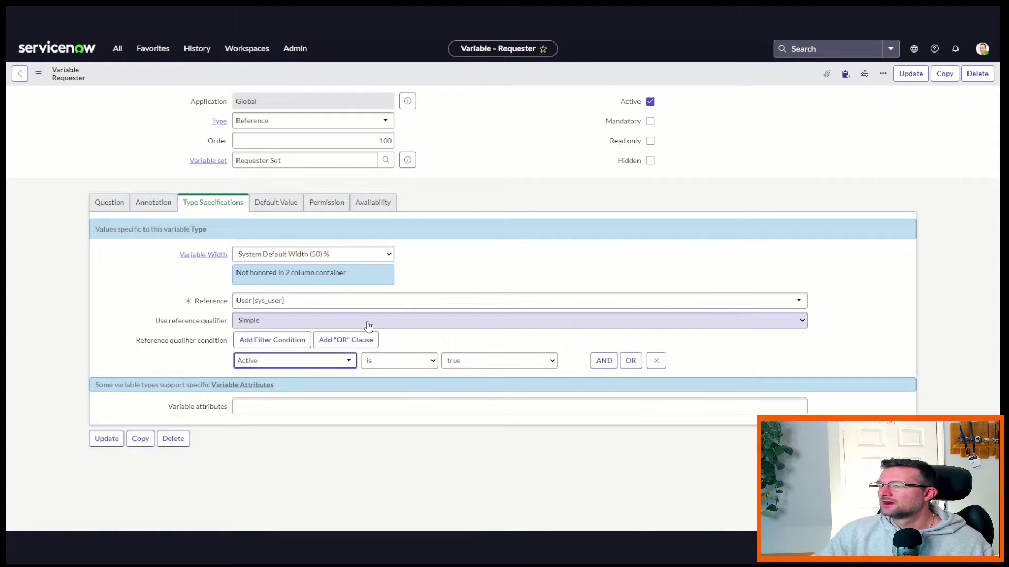
left_click(367, 324)
left_click(295, 345)
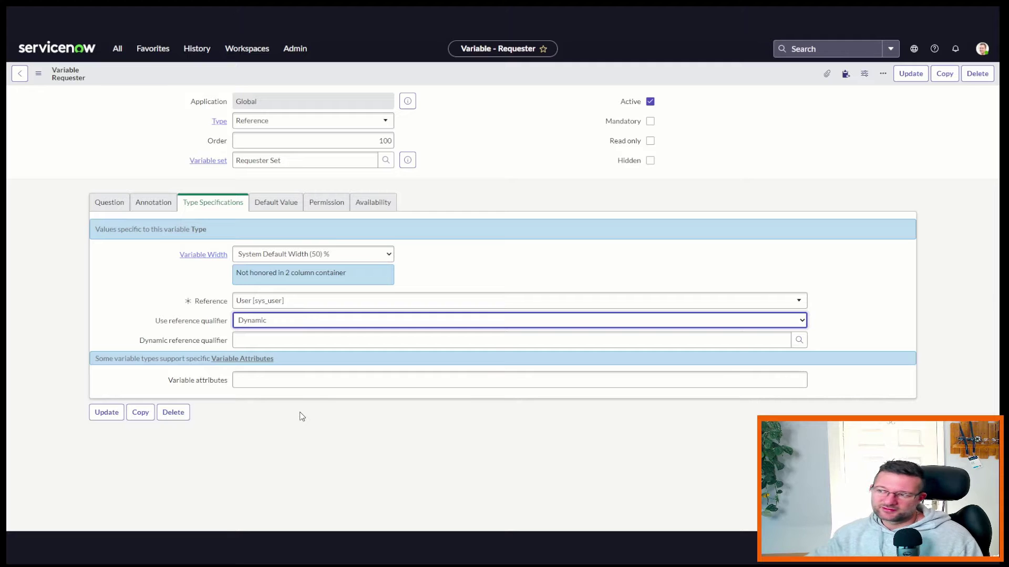
left_click(327, 322)
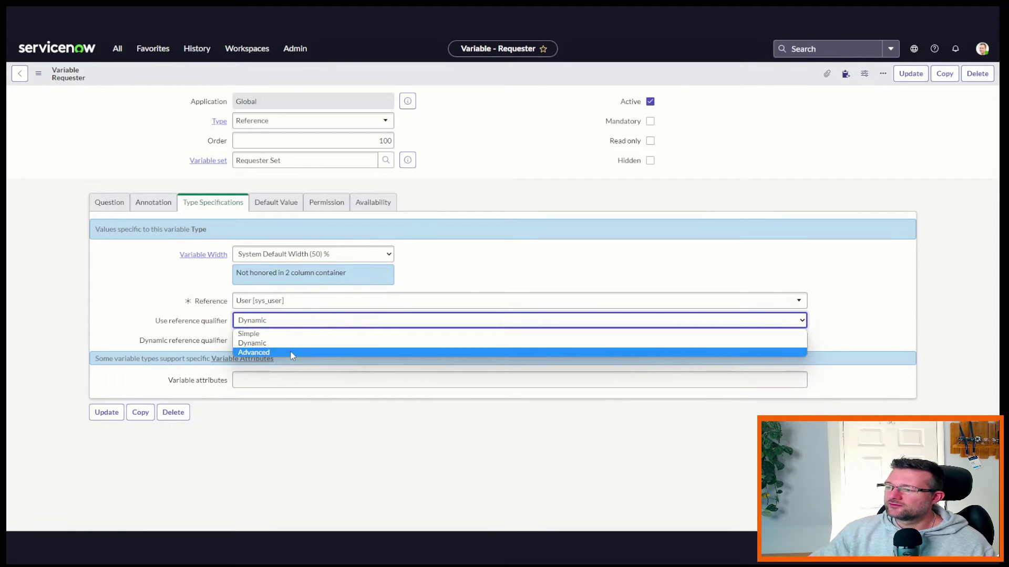
left_click(291, 353)
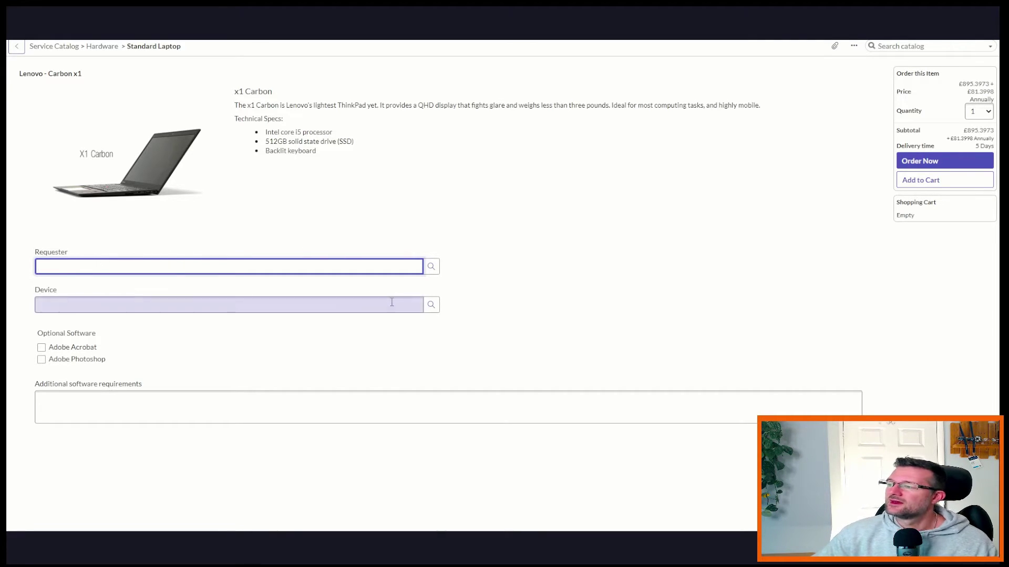
Step: Set the Requester to the first user in the Users lookup
left_click(433, 269)
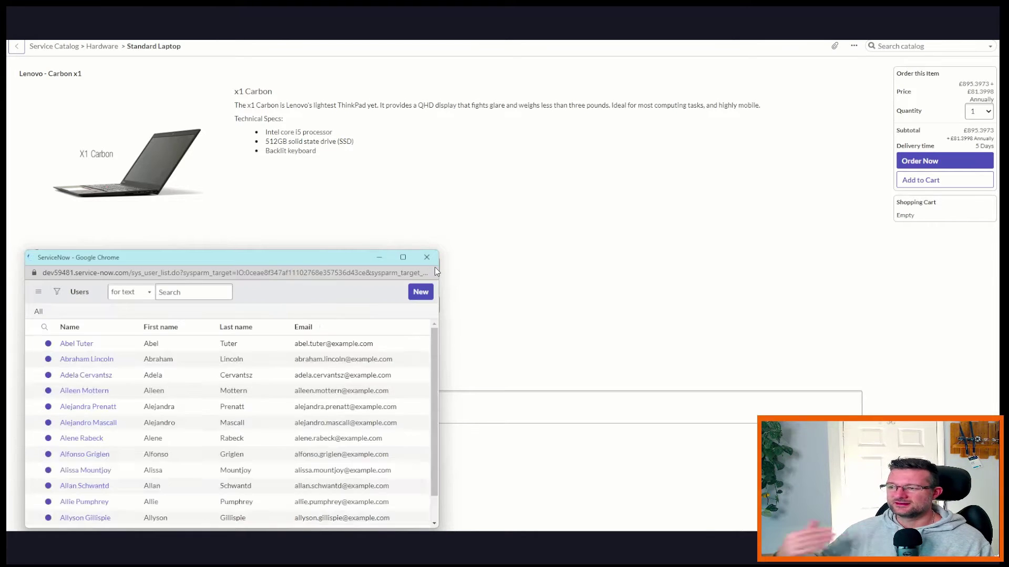
left_click(76, 364)
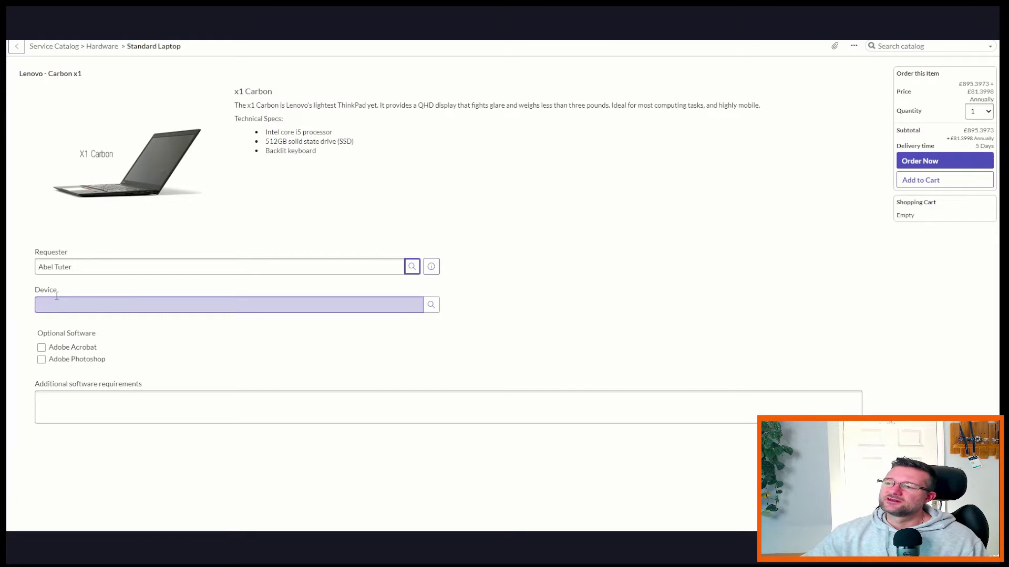
left_click(54, 305)
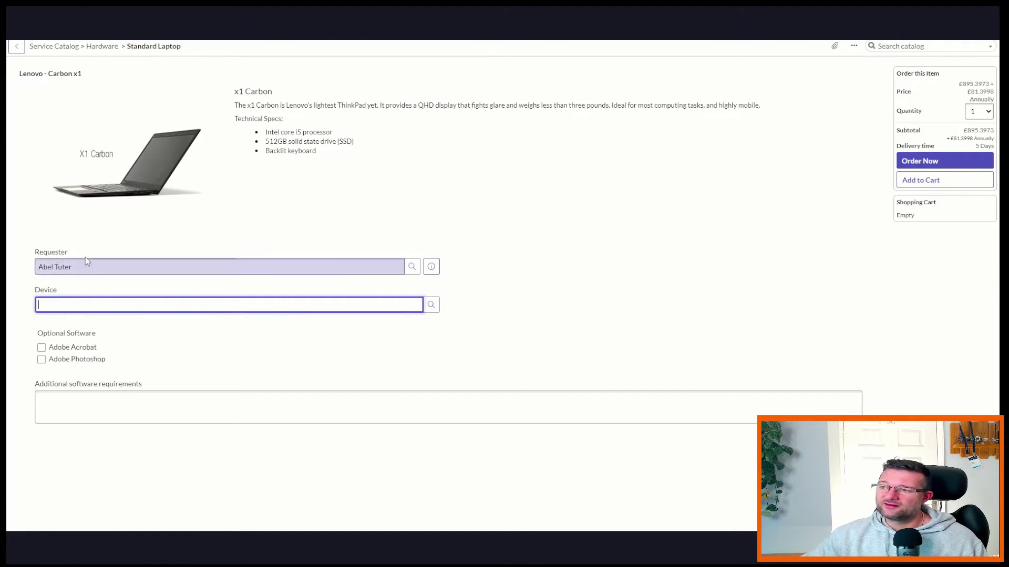
left_click_drag(85, 266, 43, 267)
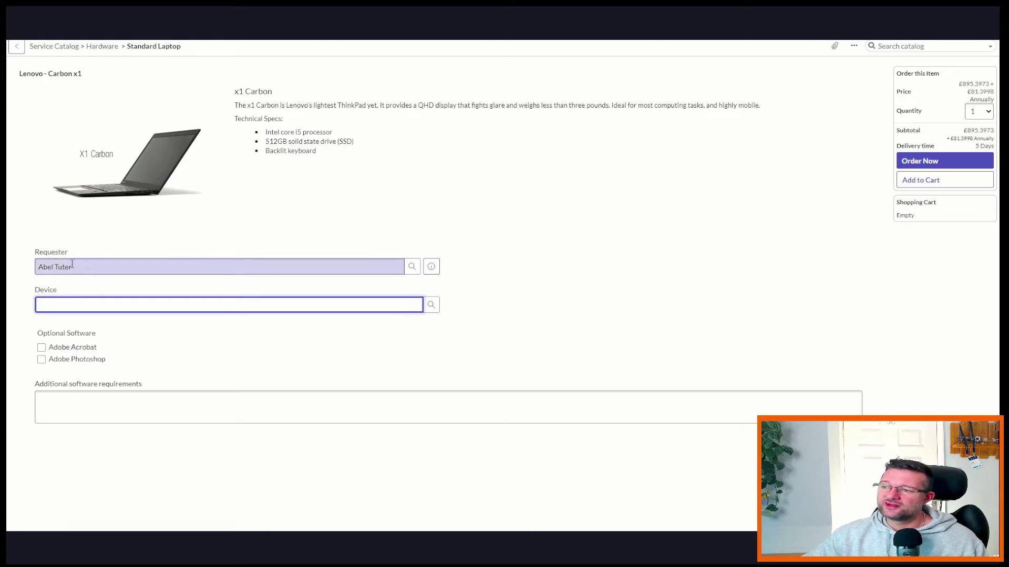
left_click(85, 304)
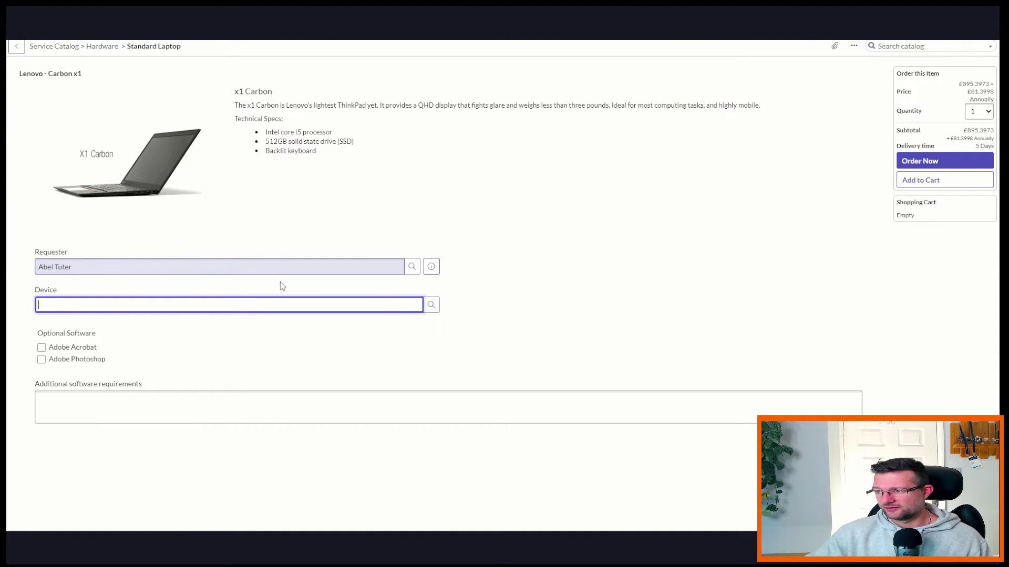
Step: Set the Device to P1000597 - Apple MacBook Pro 15" from the Hardware lookup
left_click(429, 311)
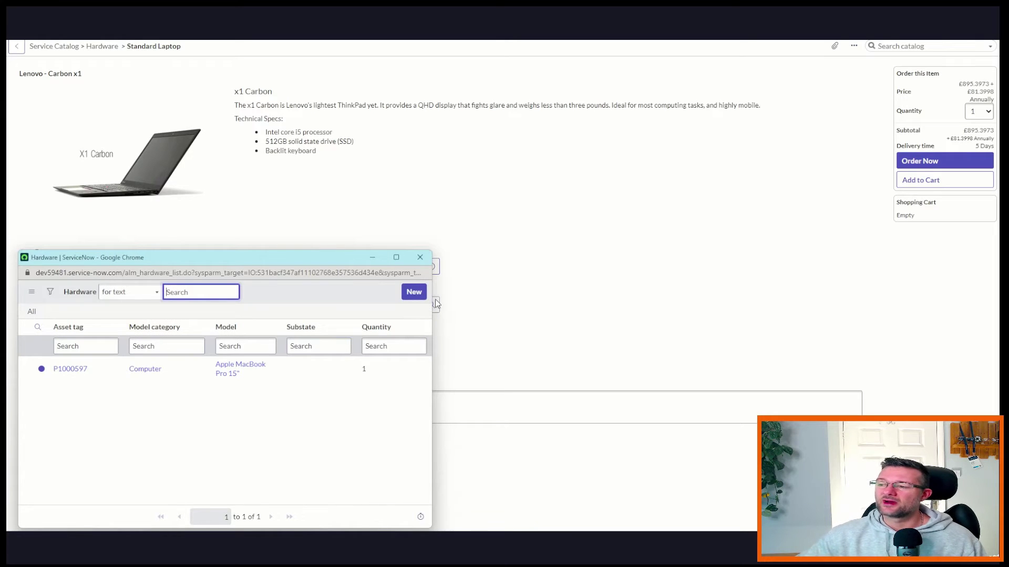
left_click(76, 370)
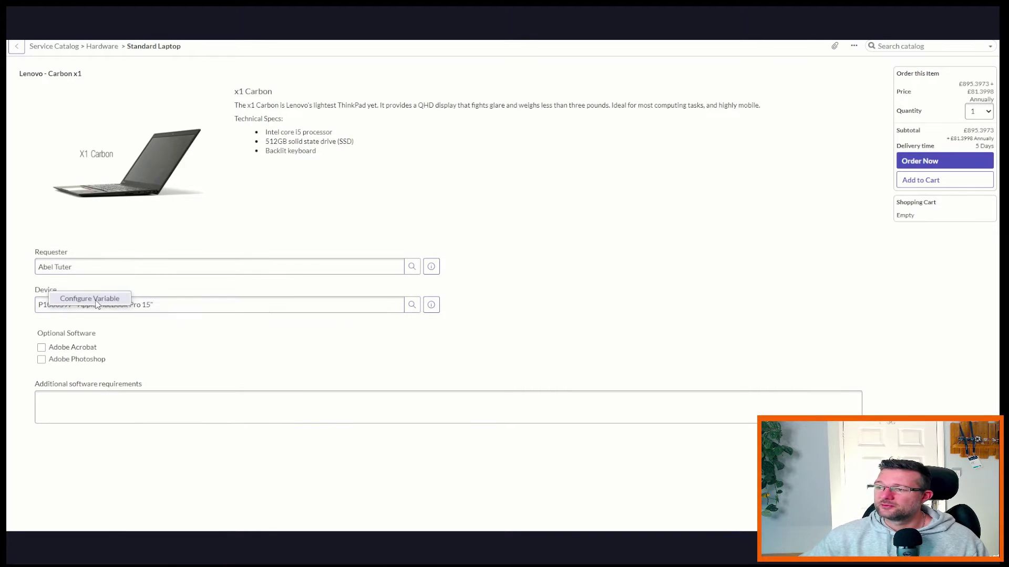
Step: Leave the unsaved order form to reach the Device variable's configuration record
key("alt+Left")
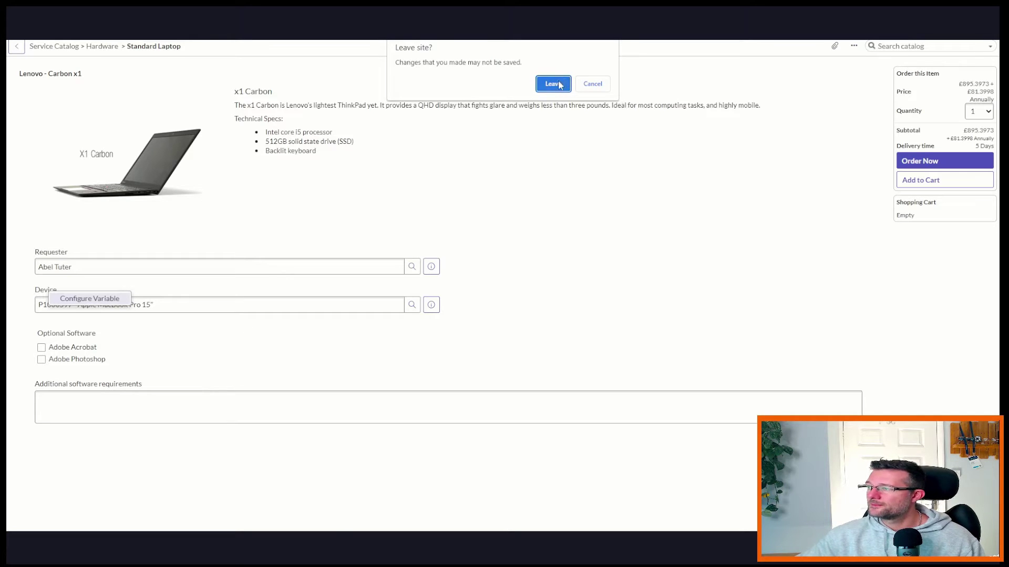
left_click(559, 85)
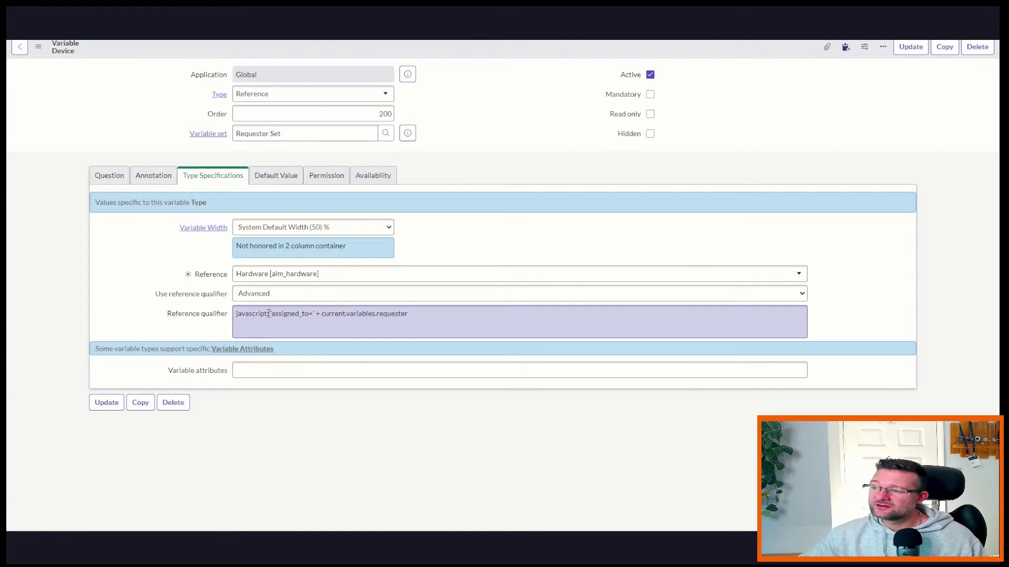
Step: Review the qualifier script javascript: 'assigned_to=' + current.variables.requester piece by piece
left_click_drag(269, 314, 235, 313)
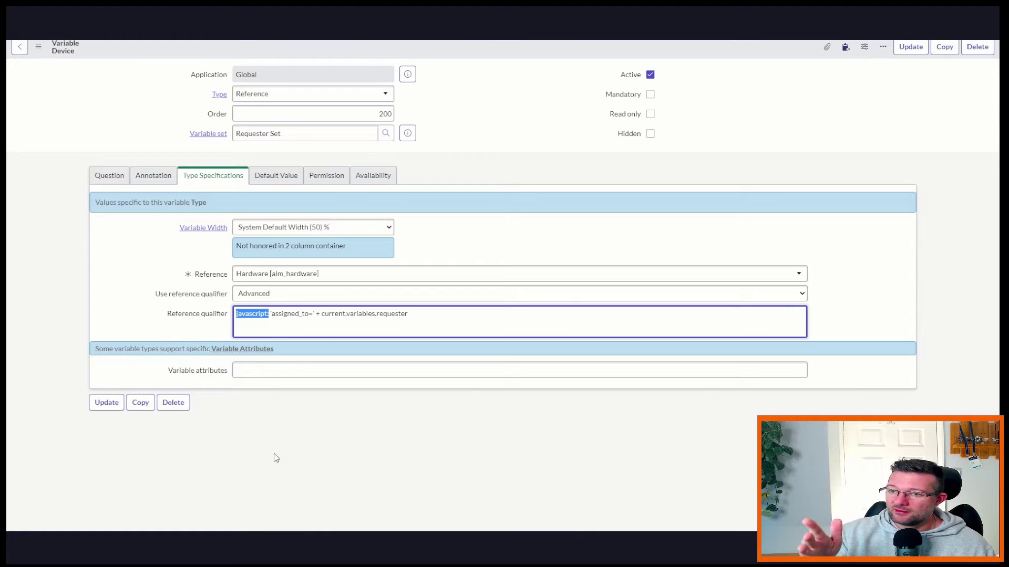
left_click(298, 334)
left_click_drag(270, 316, 235, 318)
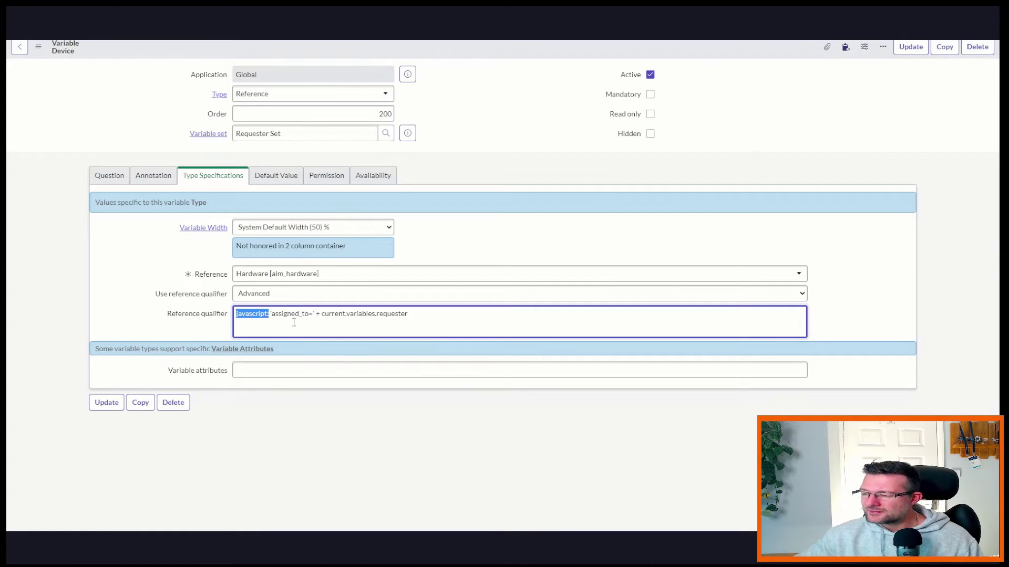
left_click(325, 315)
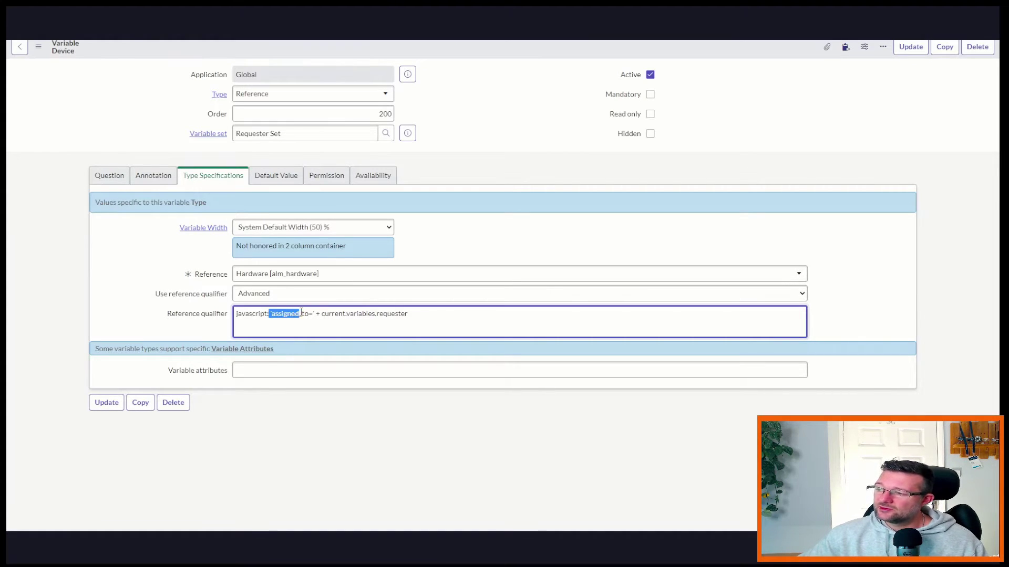
left_click_drag(269, 313, 315, 313)
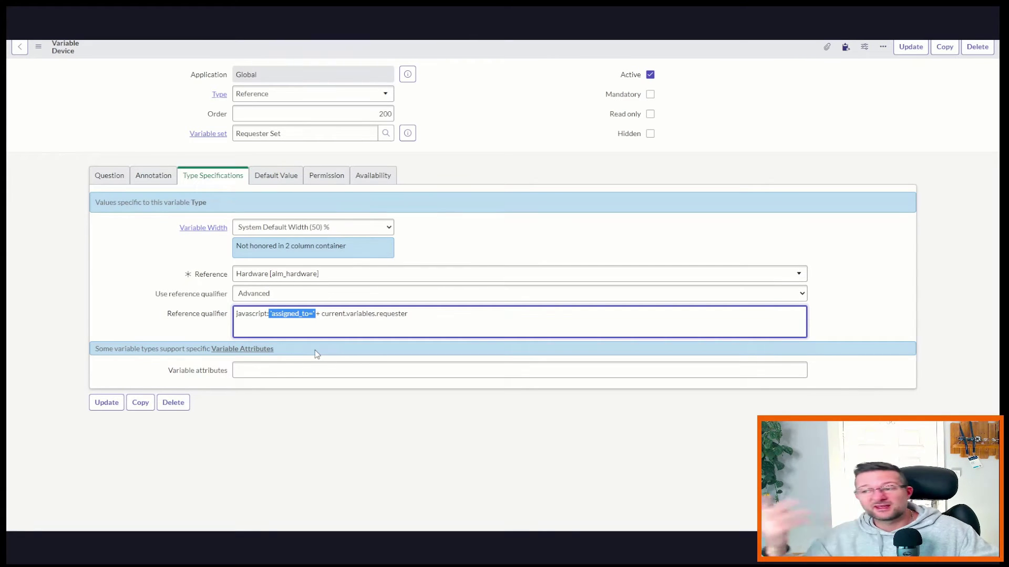
left_click(321, 322)
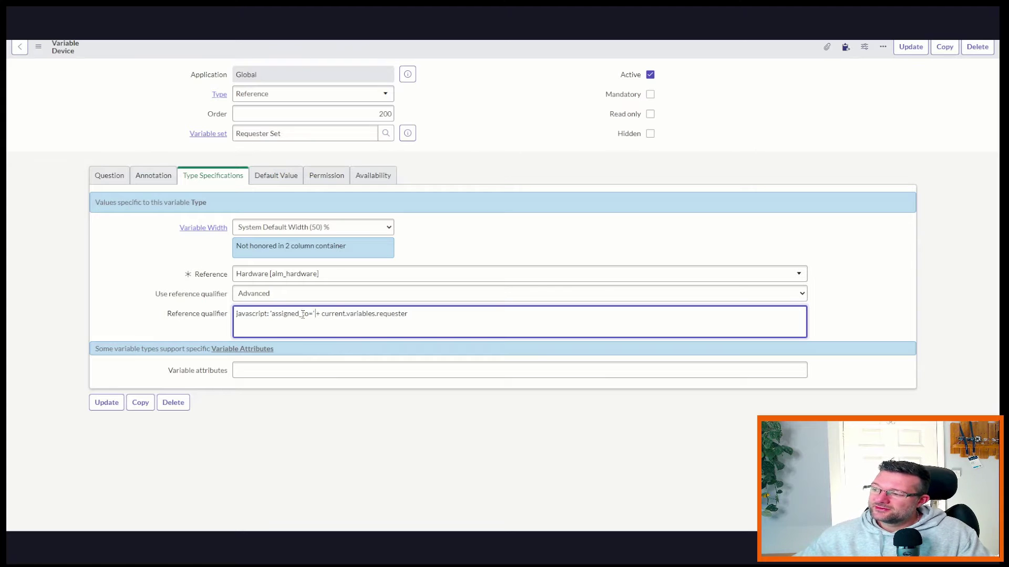
left_click_drag(322, 313, 410, 319)
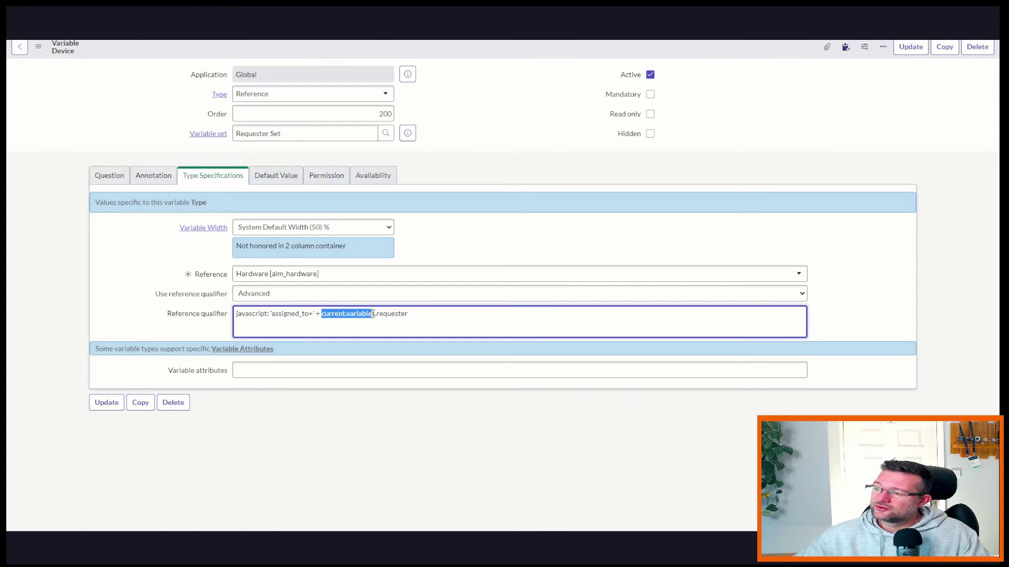
left_click(410, 319)
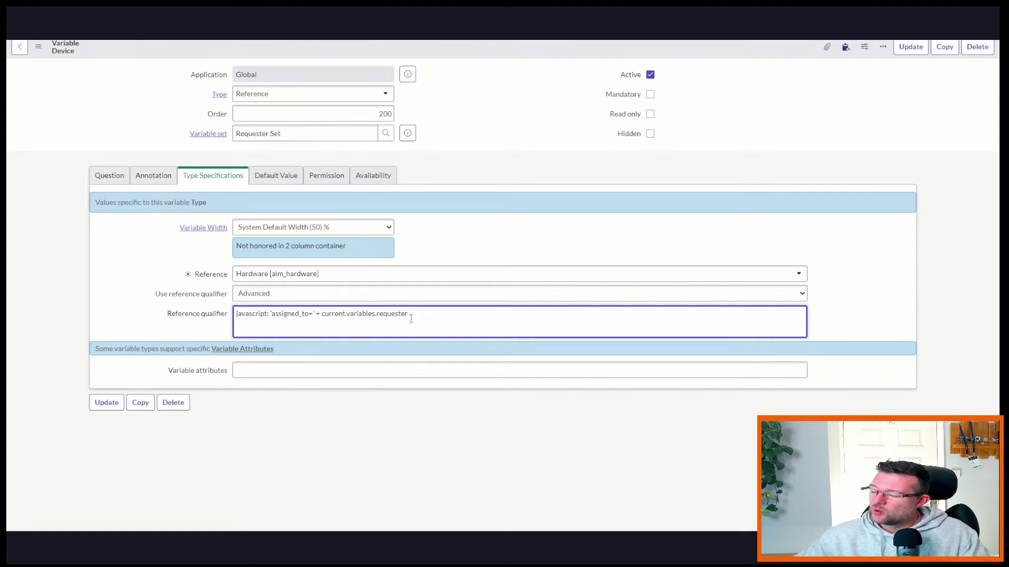
double_click(327, 314)
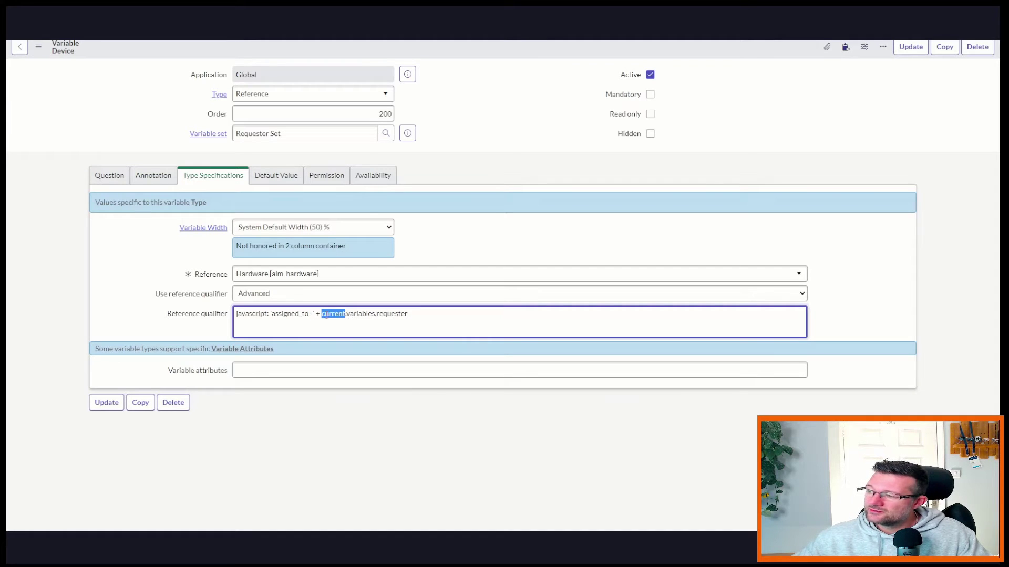
double_click(359, 315)
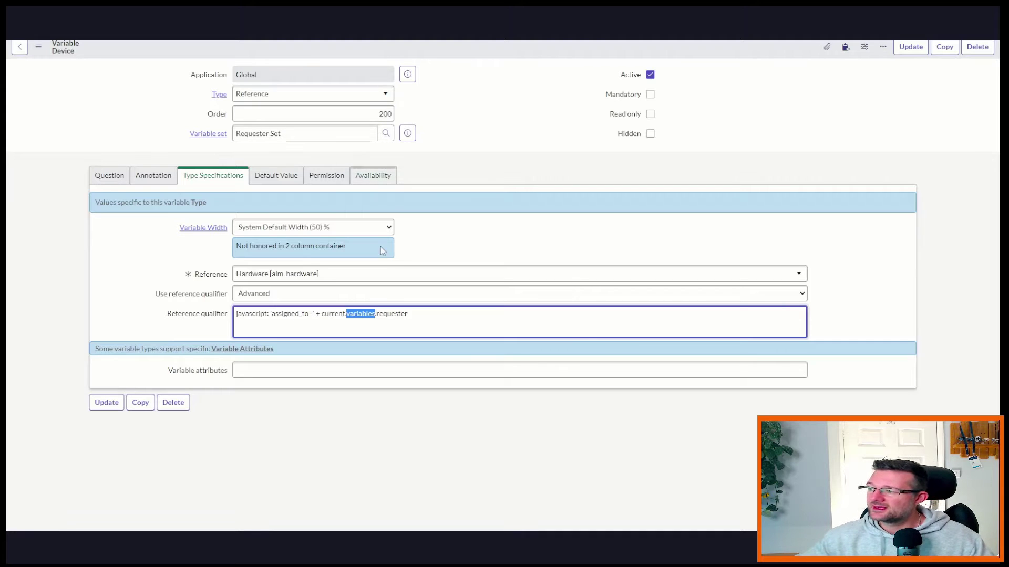
double_click(389, 313)
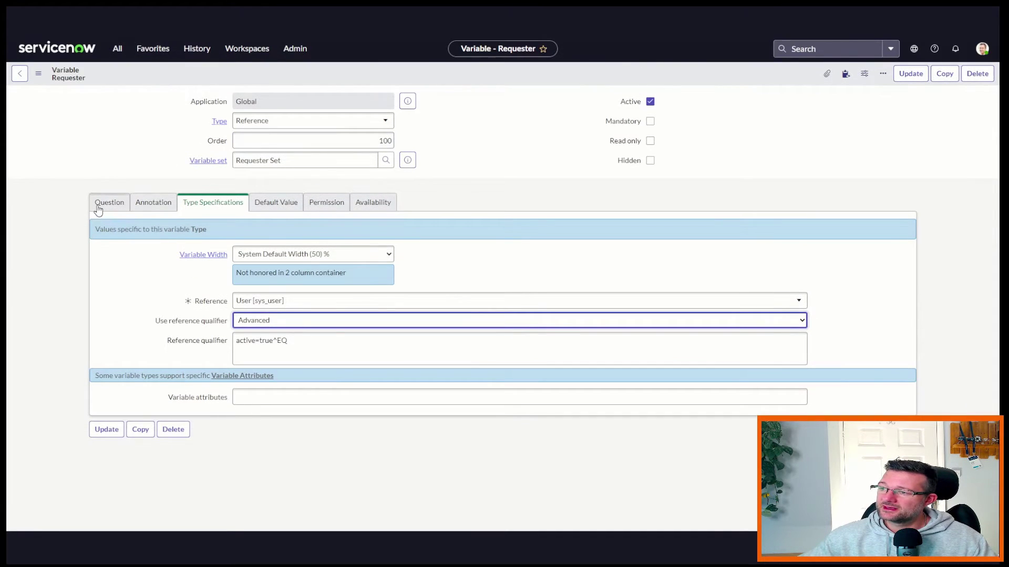
left_click(99, 204)
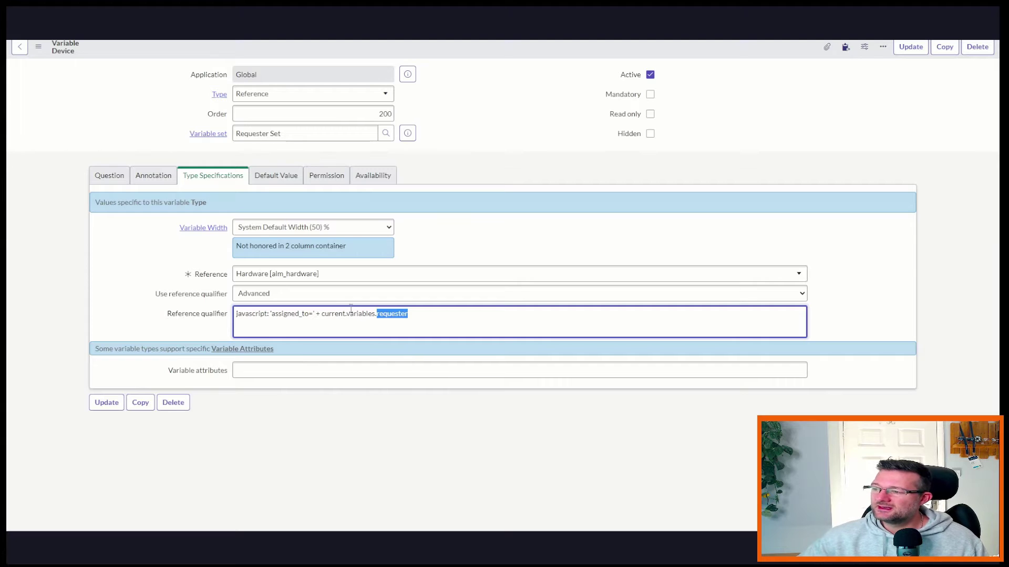
left_click(350, 296)
Step: Switch the Device qualifier to Simple, showing Assigned to is current.variables.requester, then close the value lookup
key("Escape")
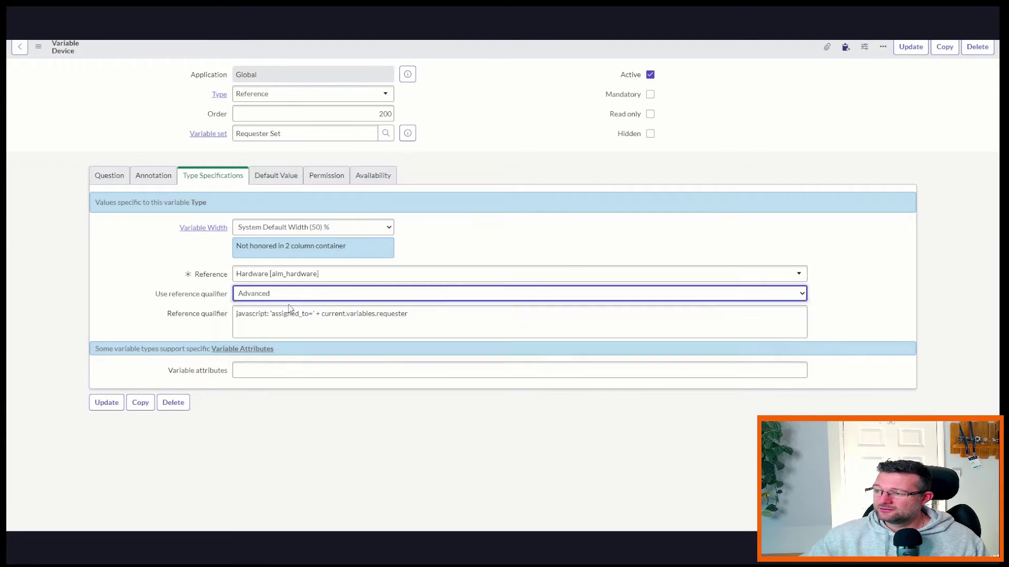
key("Up")
key("Up")
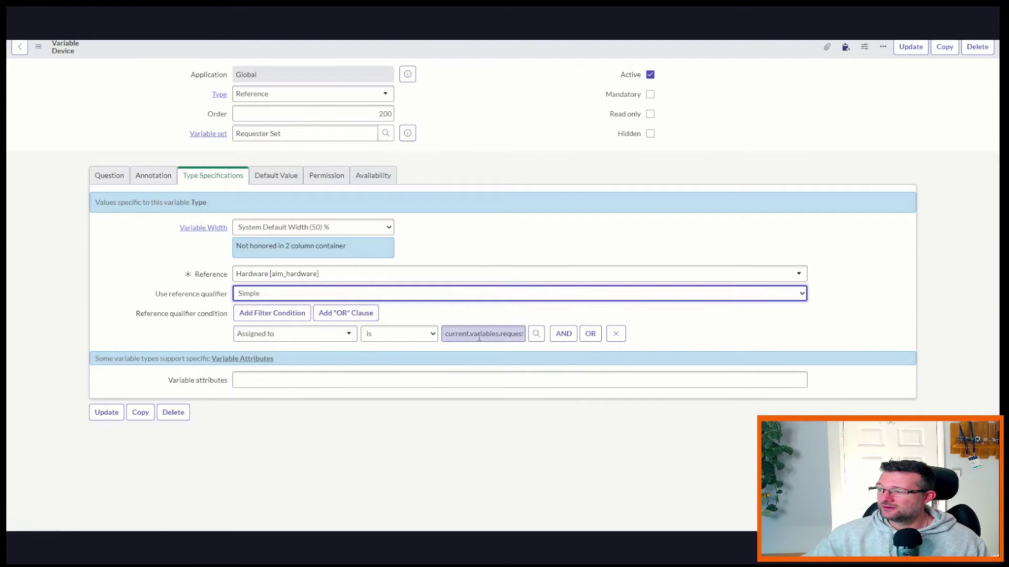
left_click(536, 334)
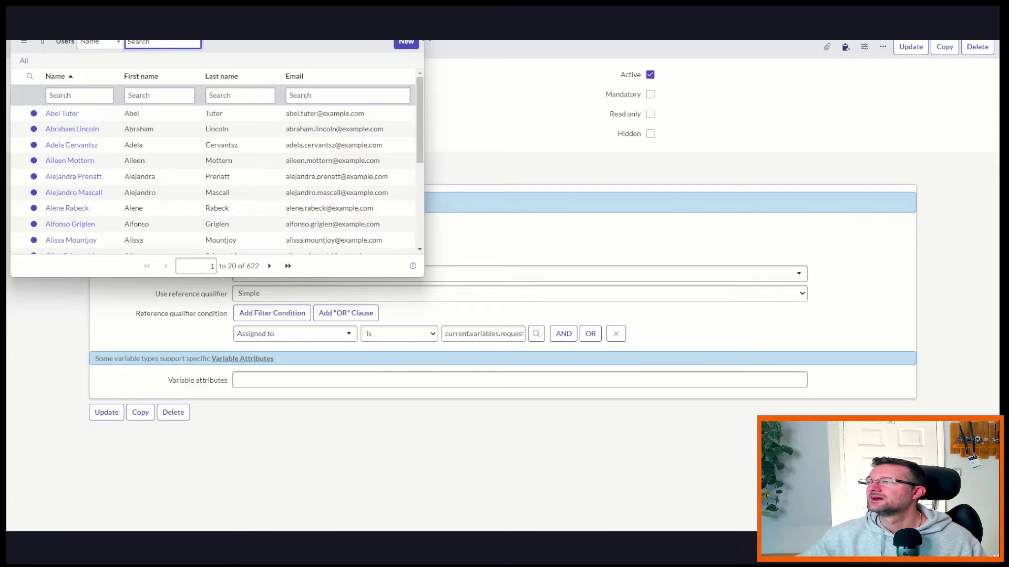
key("ctrl+w")
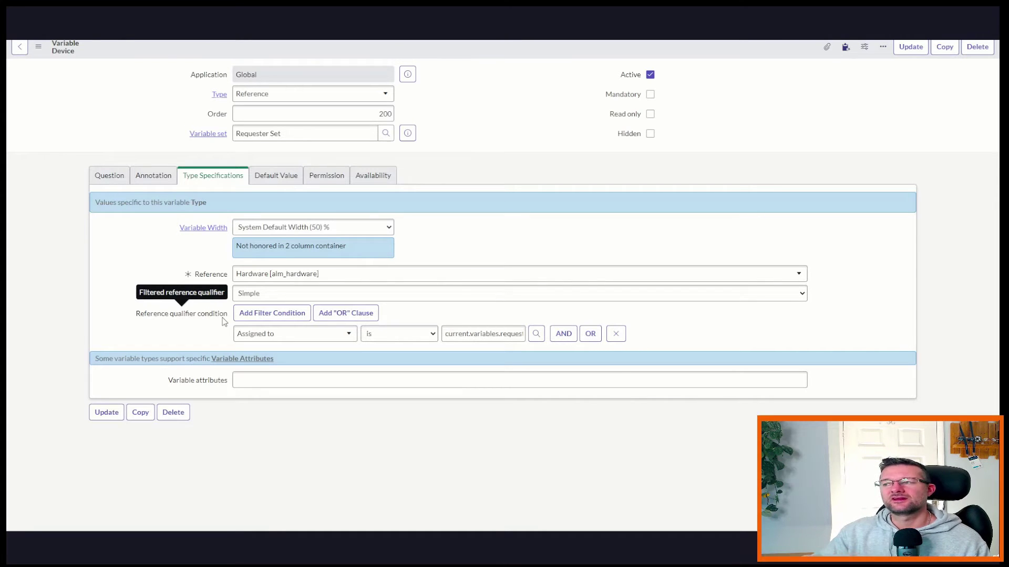
Step: Restore the Device qualifier to the Advanced assigned_to script
left_click(344, 297)
left_click(300, 323)
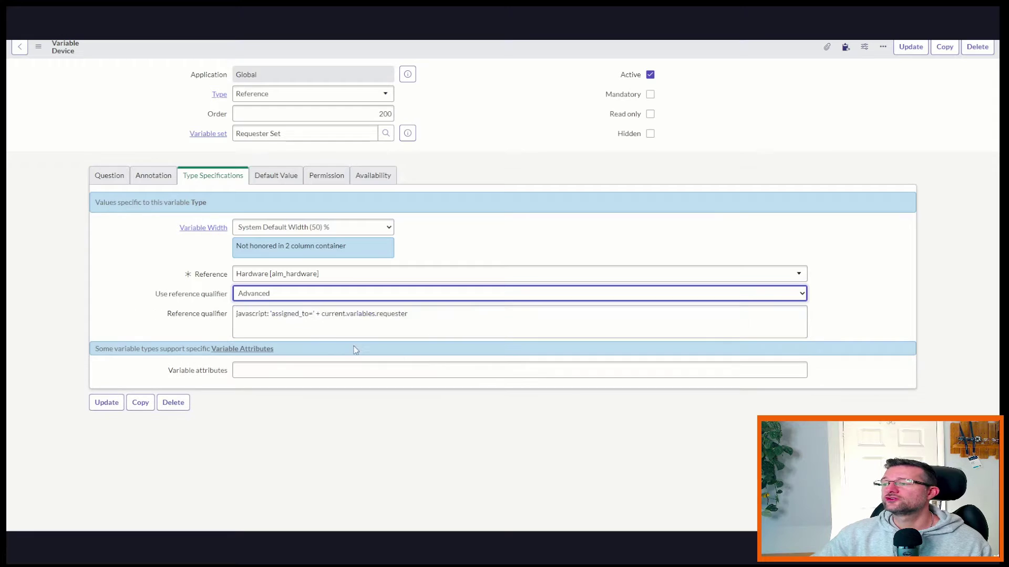
left_click(390, 325)
left_click_drag(486, 315, 331, 339)
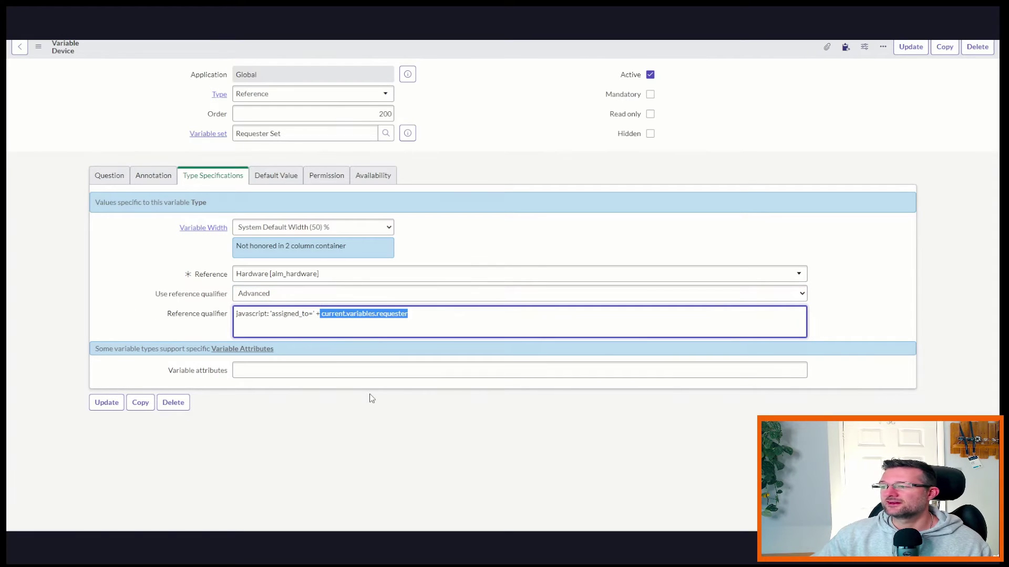
left_click(432, 320)
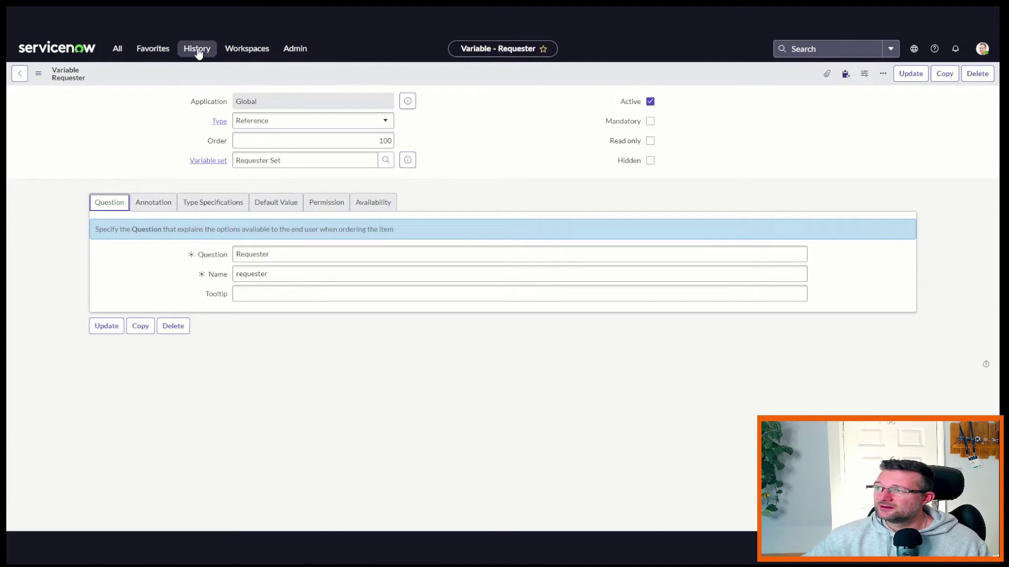
Step: Return to the Standard Laptop catalog item via History
left_click(244, 50)
left_click(198, 51)
left_click(153, 128)
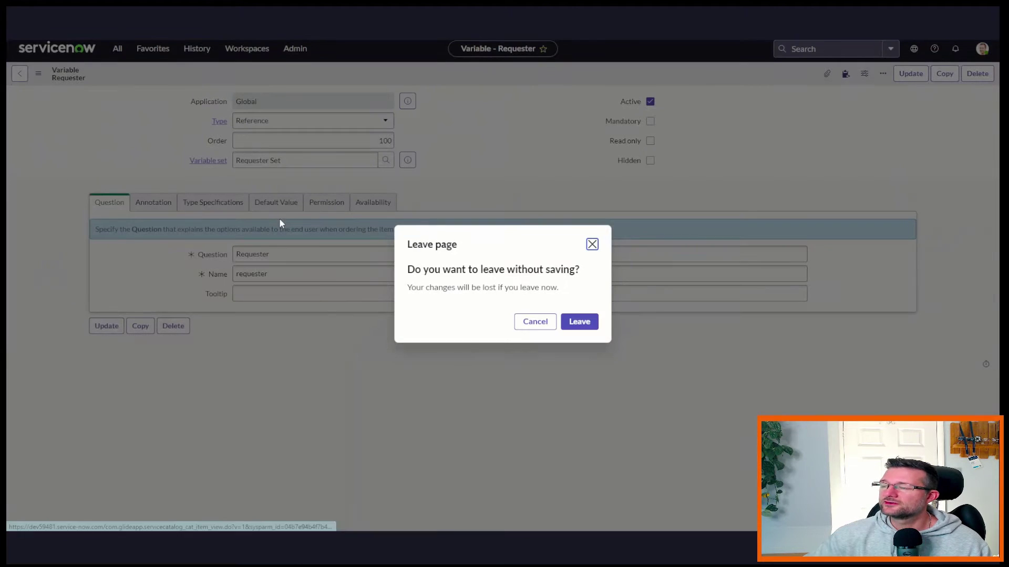
Step: Leave without saving and set the Standard Laptop Requester to the first user in the list
left_click(575, 318)
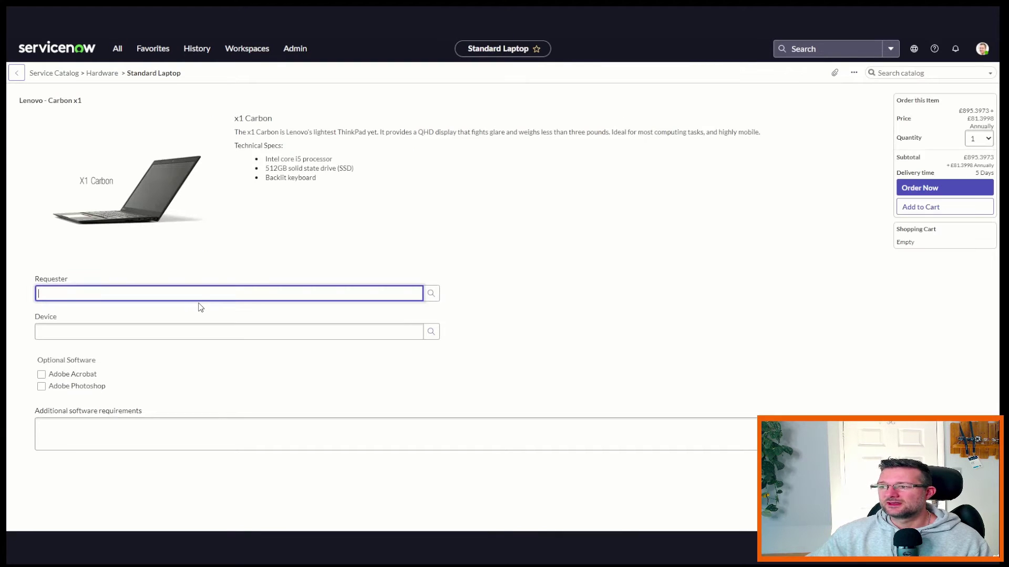
left_click(432, 293)
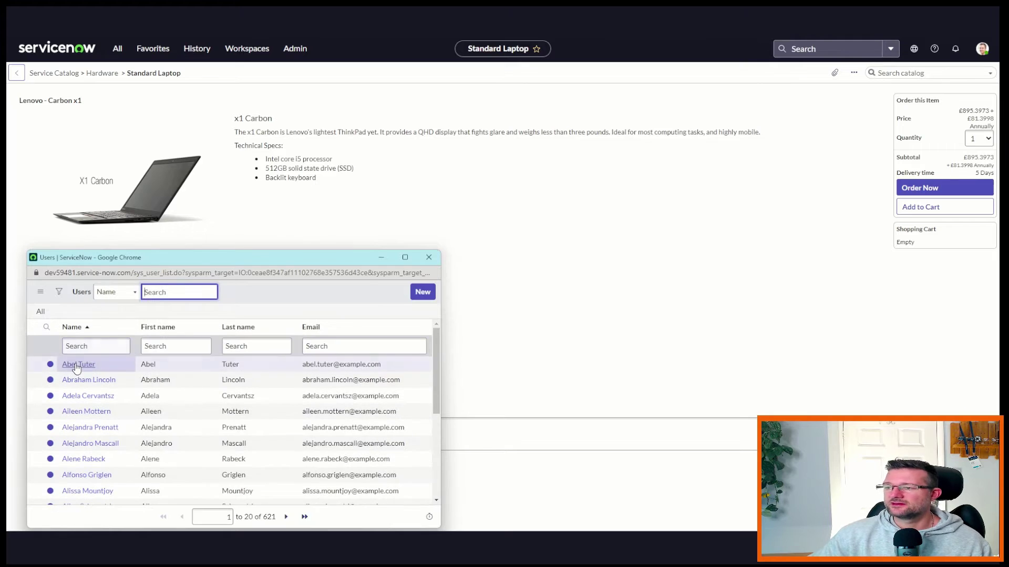
left_click(76, 364)
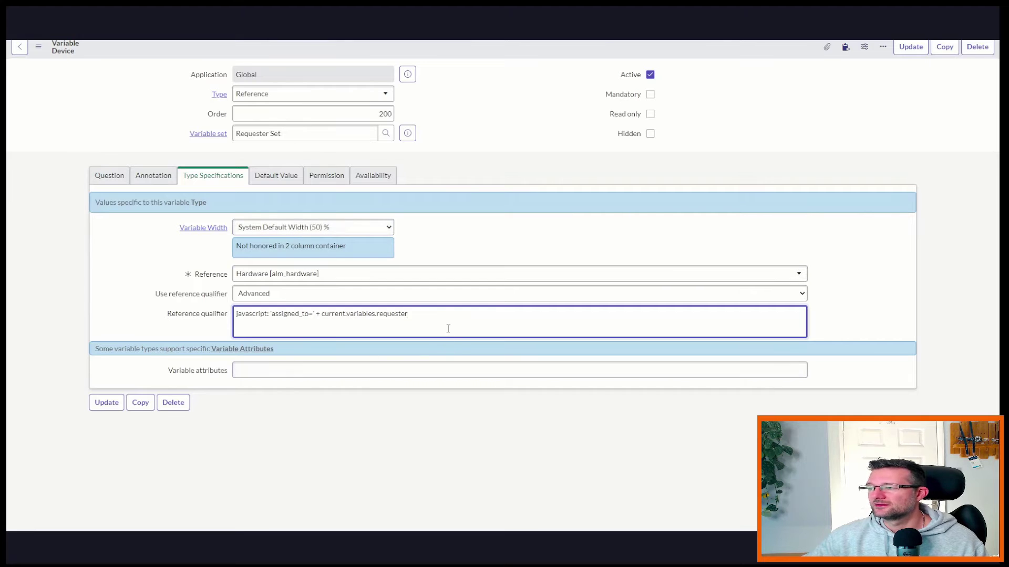
left_click(444, 317)
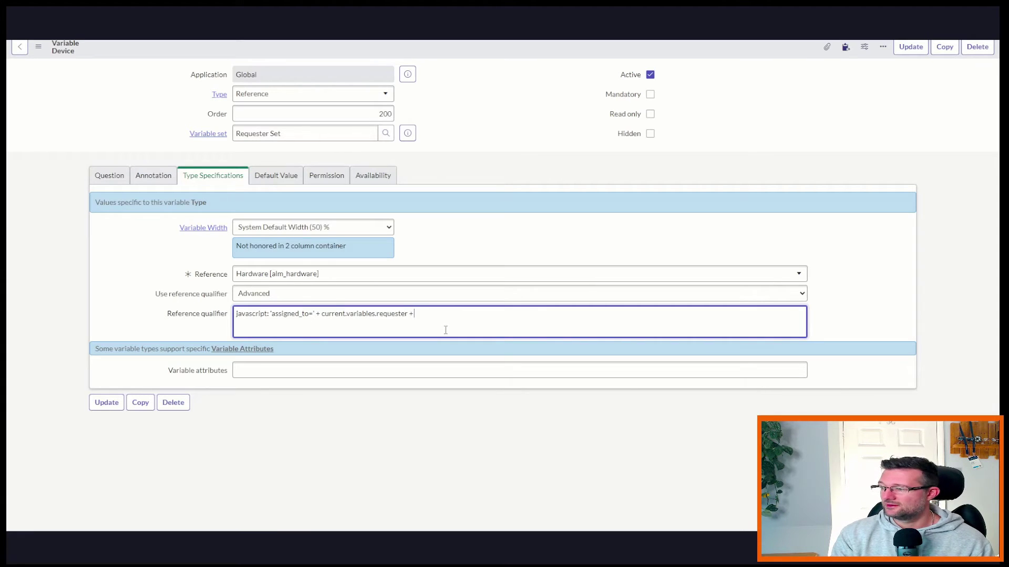
type("com")
type("com")
type("dsadsdsad")
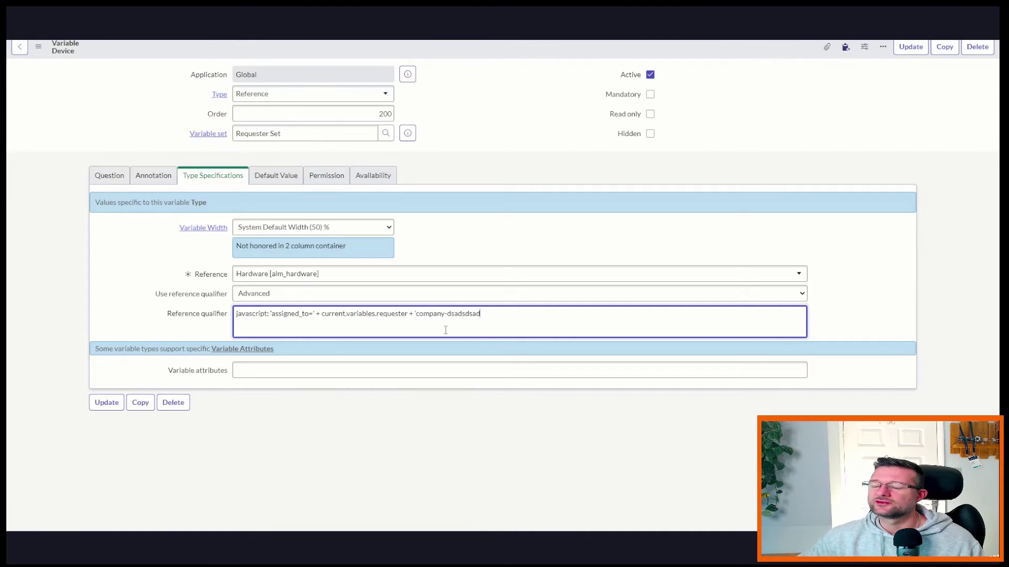
left_click_drag(485, 315, 409, 316)
key("BackSpace")
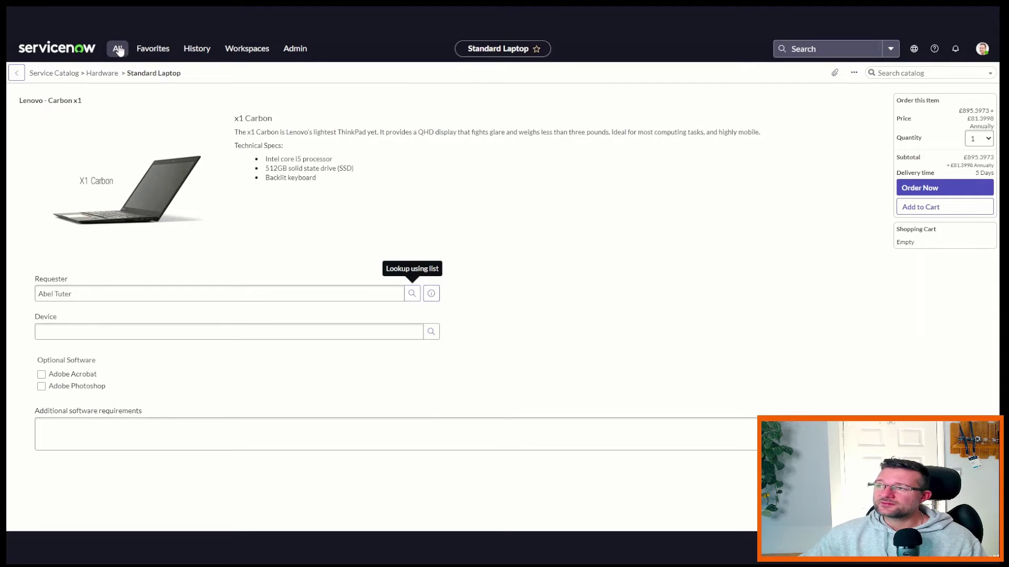
Step: Filter the navigator for Script Includes and start a new Script Include record
left_click(117, 47)
type("sc")
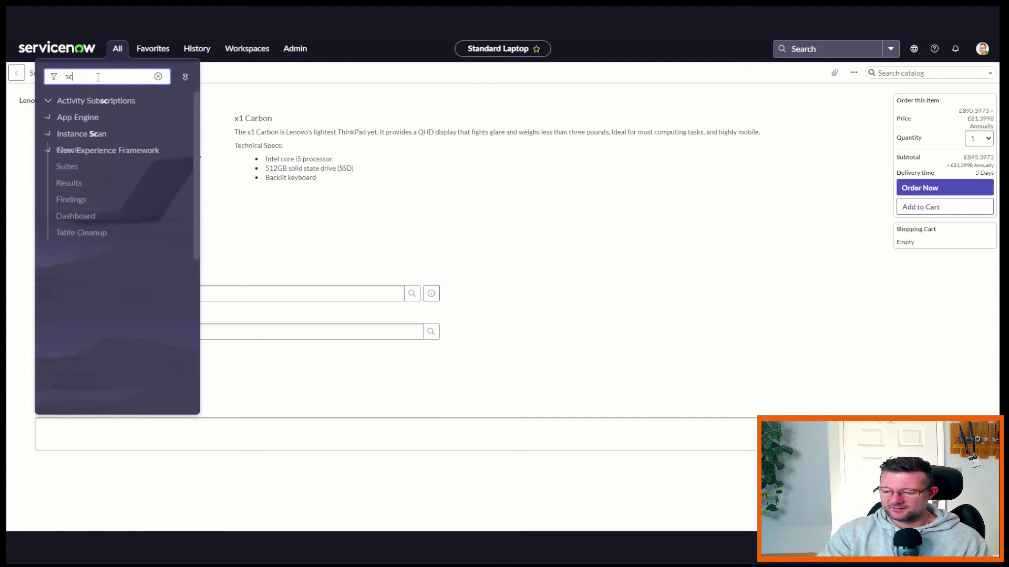
type("ript in")
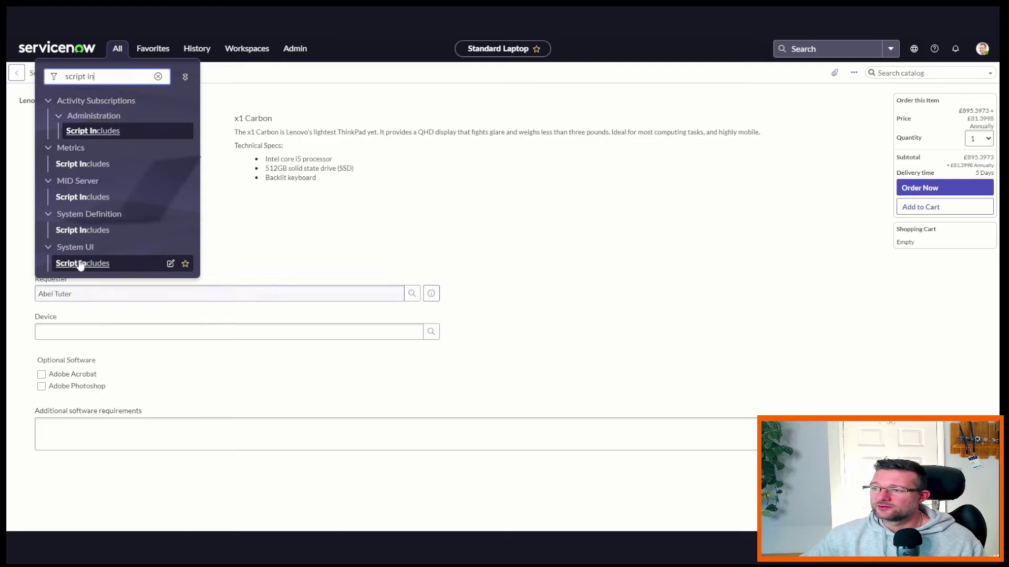
right_click(79, 264)
left_click(102, 274)
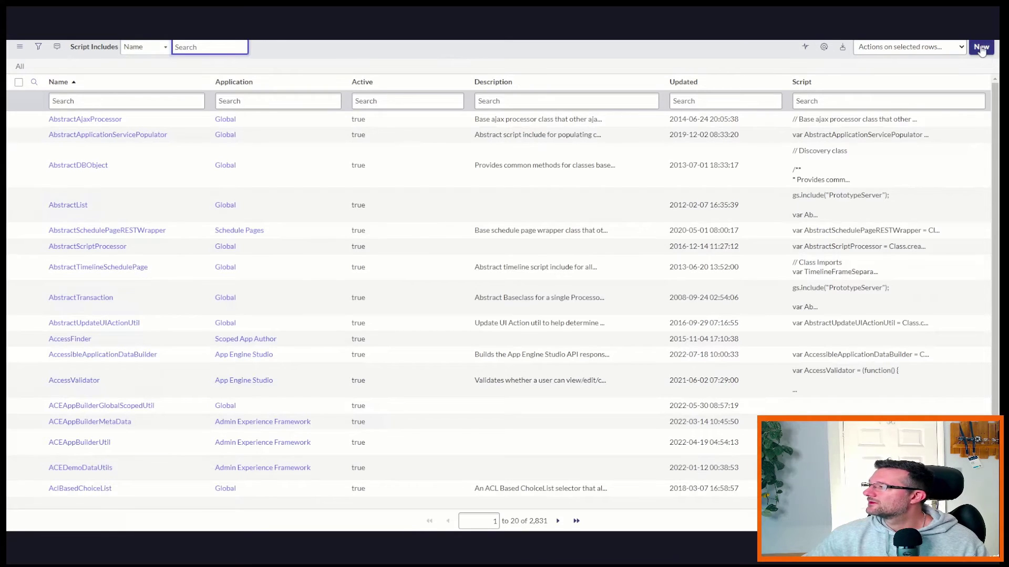
left_click(768, 182)
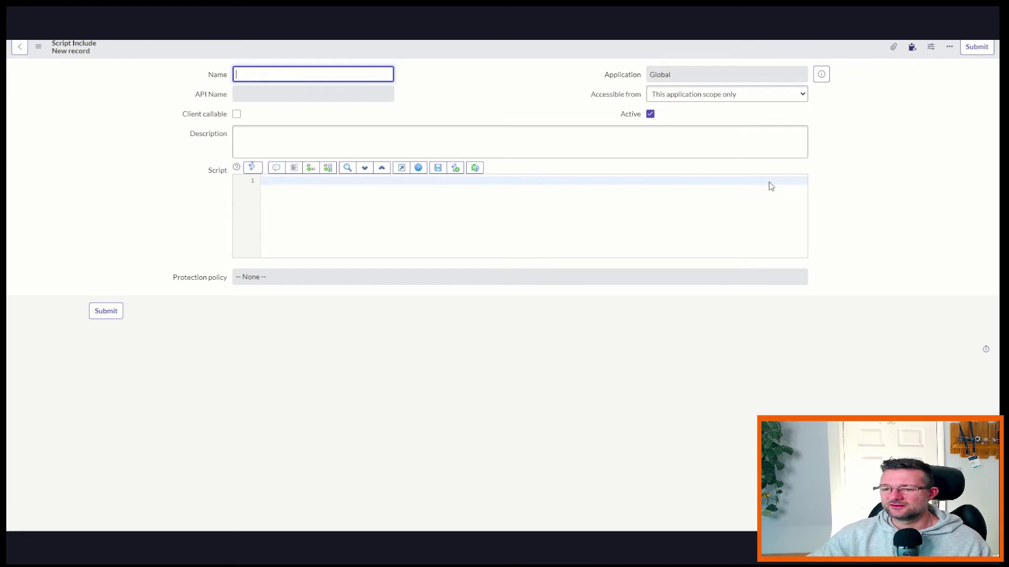
type("catalo")
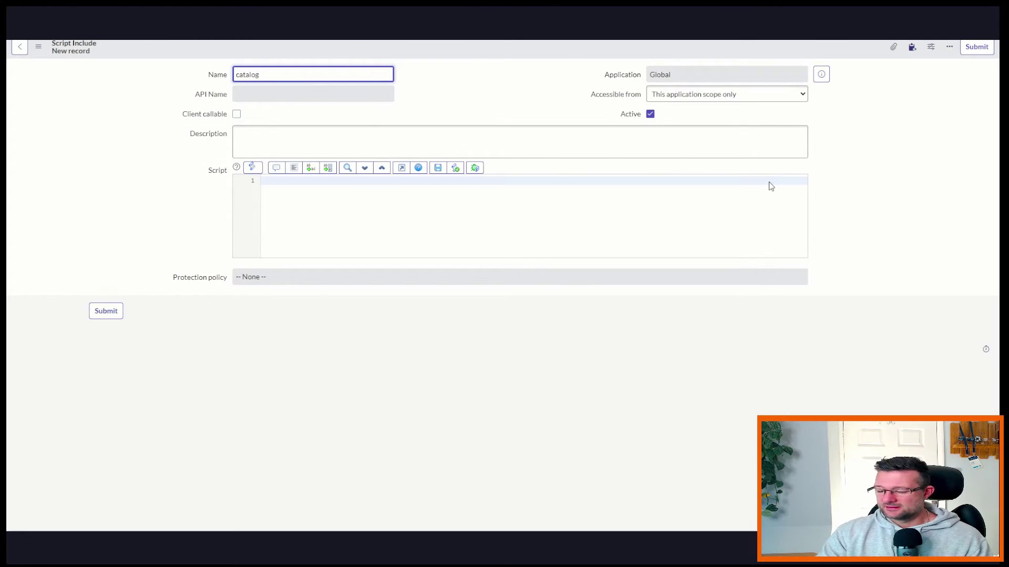
type("Get")
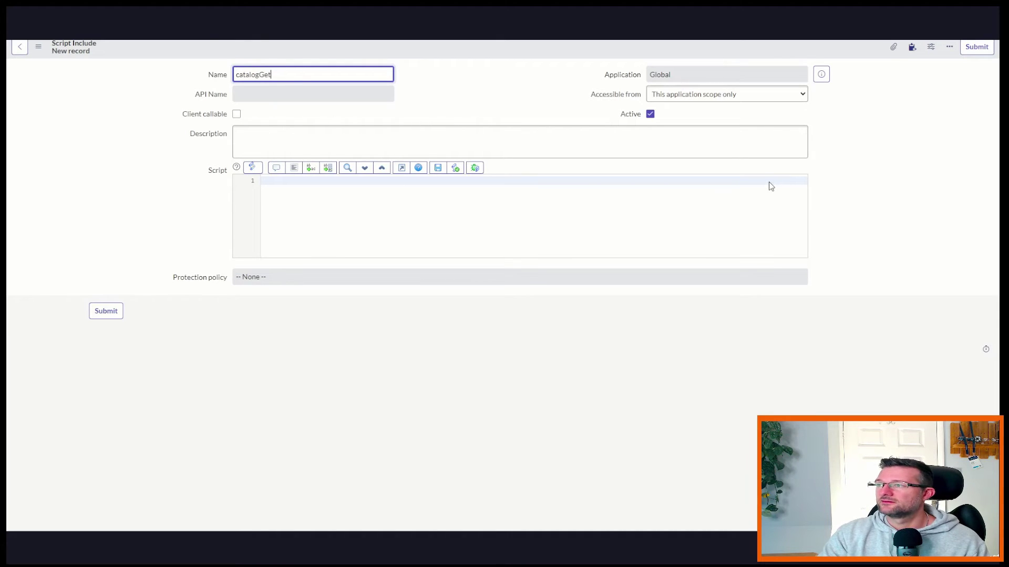
type("Ss")
type("ssets")
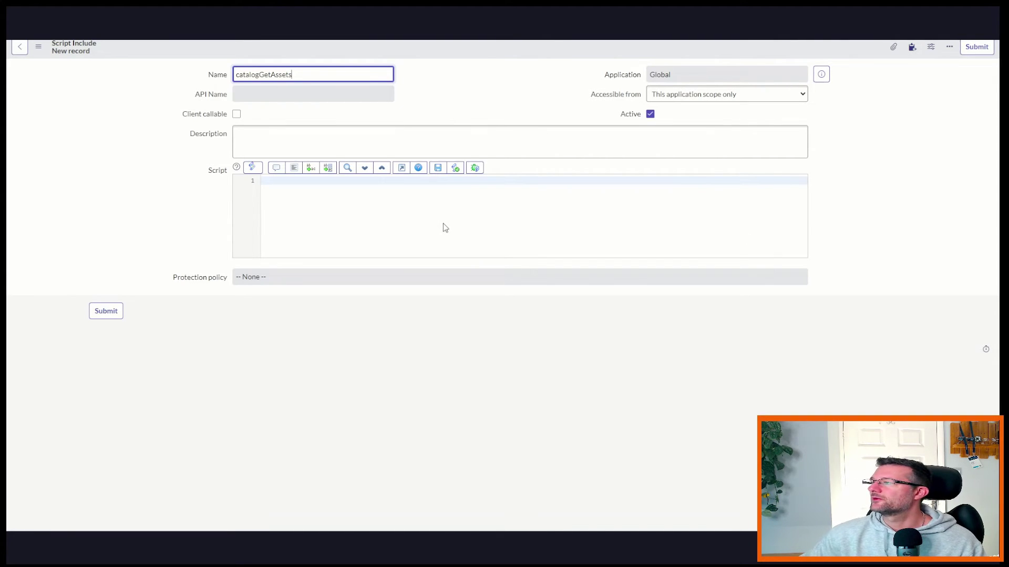
Step: Name the script include catalogGetAssets, add an empty getAssets function stub and save it
left_click(400, 226)
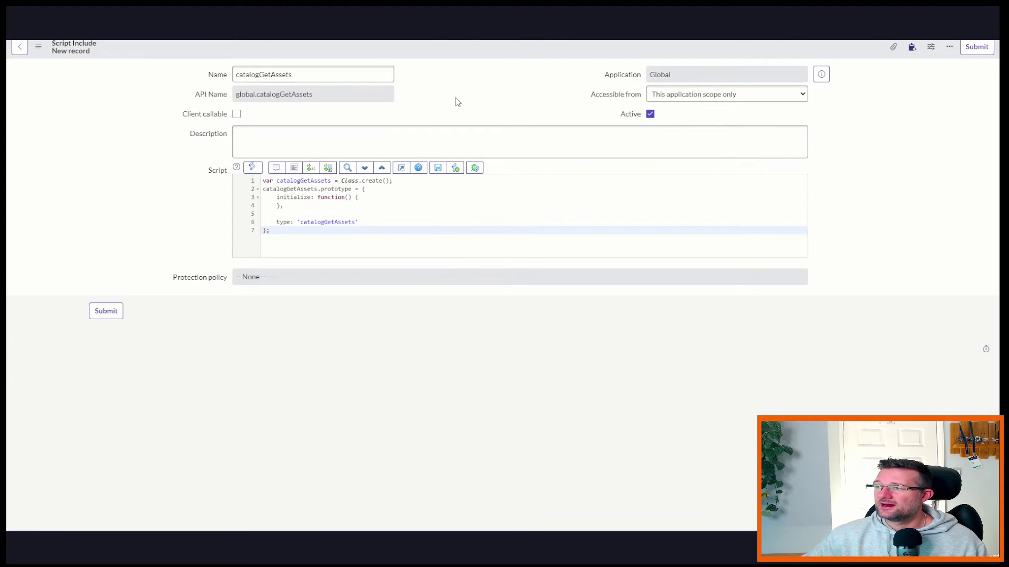
left_click(311, 208)
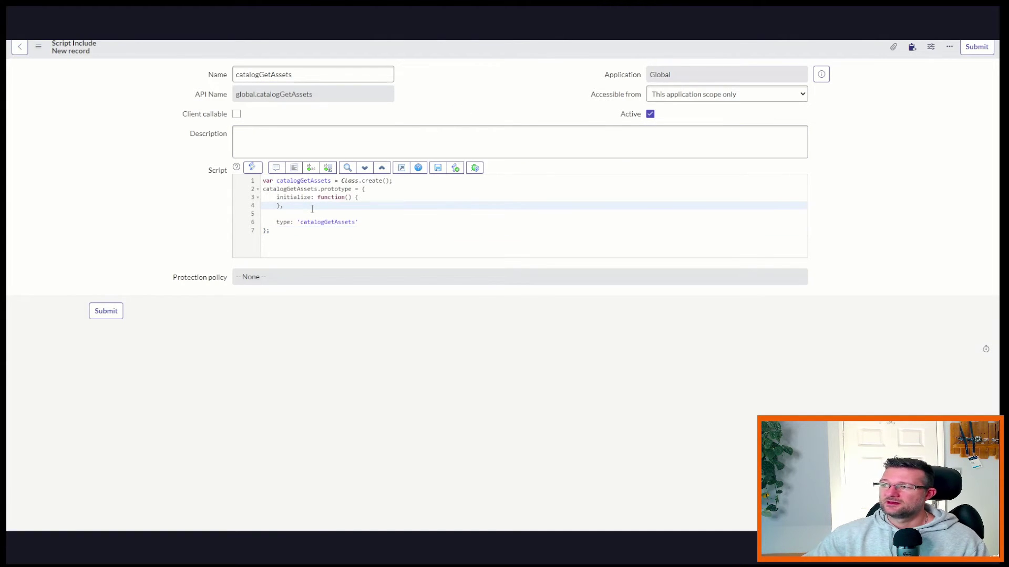
key("Return")
key("Return")
type("getAse")
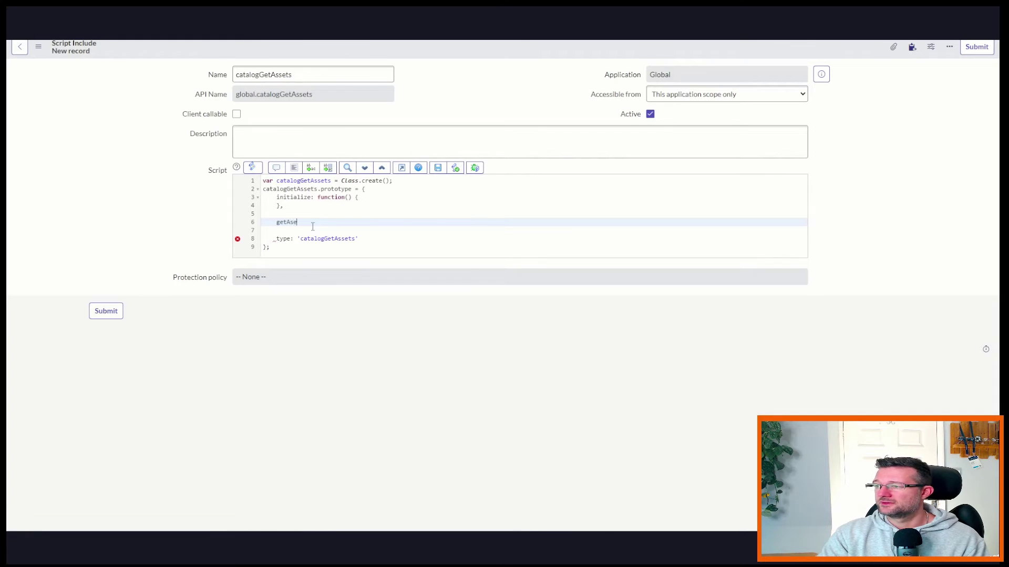
type("ts: function()")
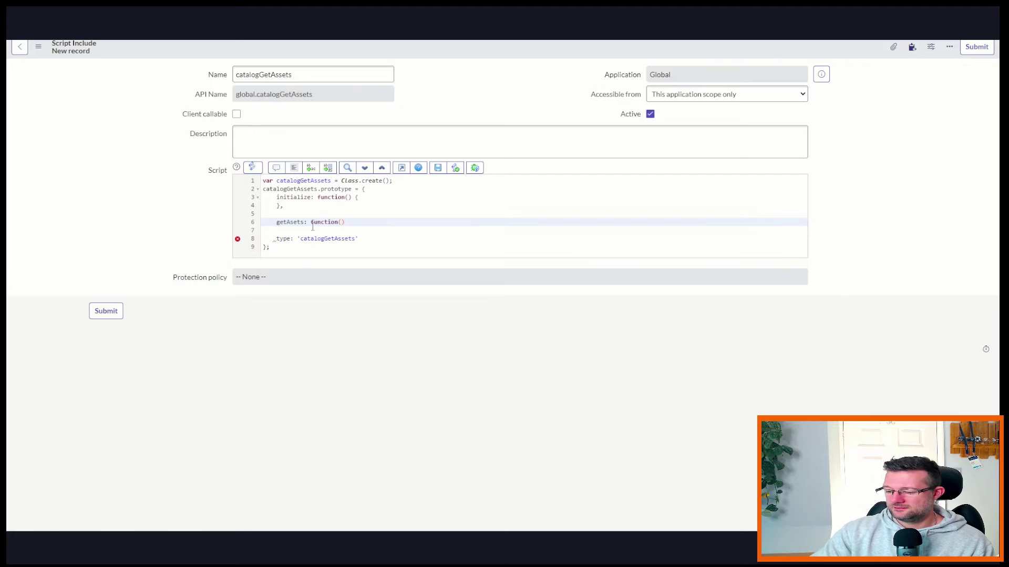
type("{")
key("Return")
key("Return")
type("}")
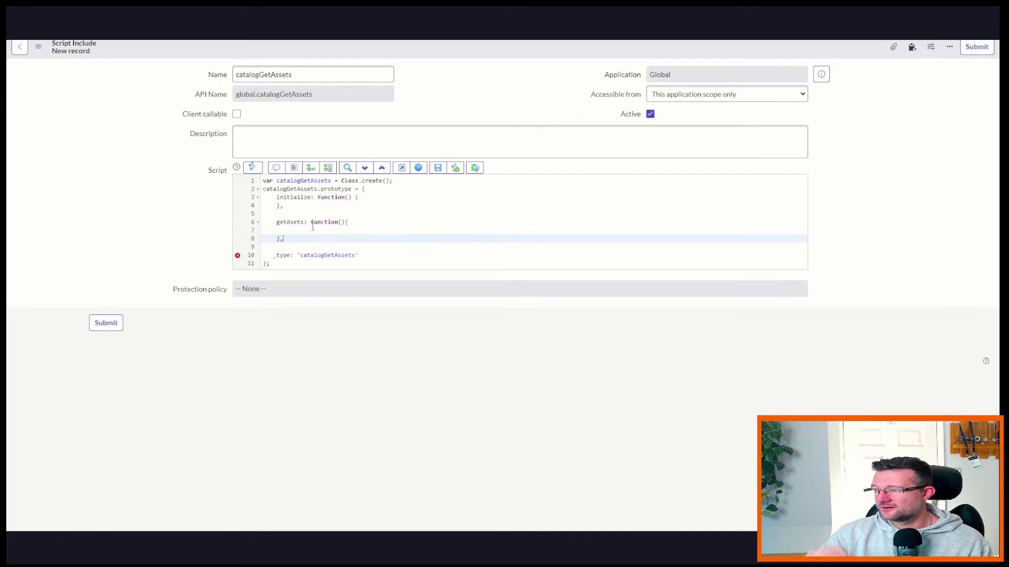
type(",")
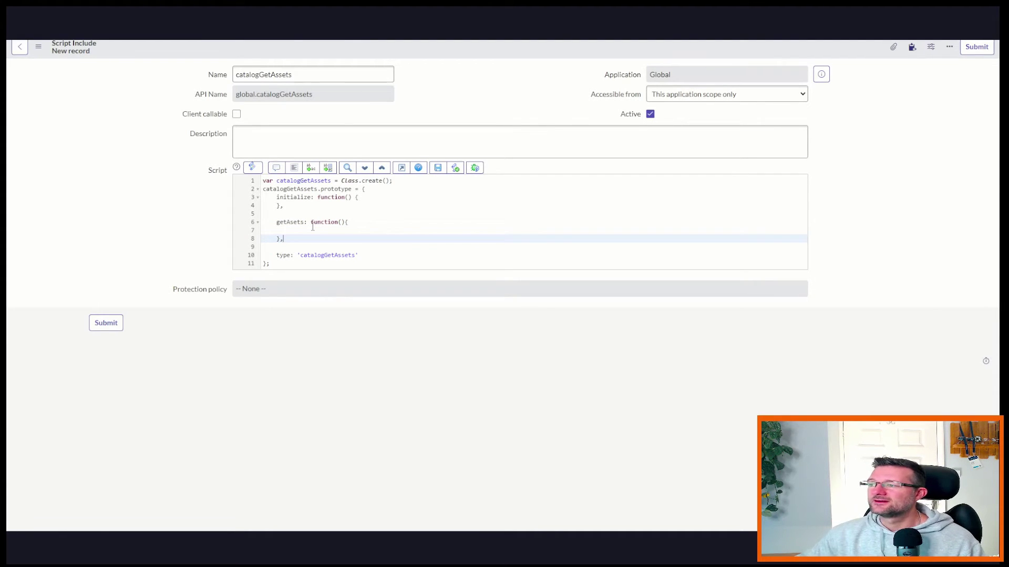
right_click(426, 47)
key("ctrl+s")
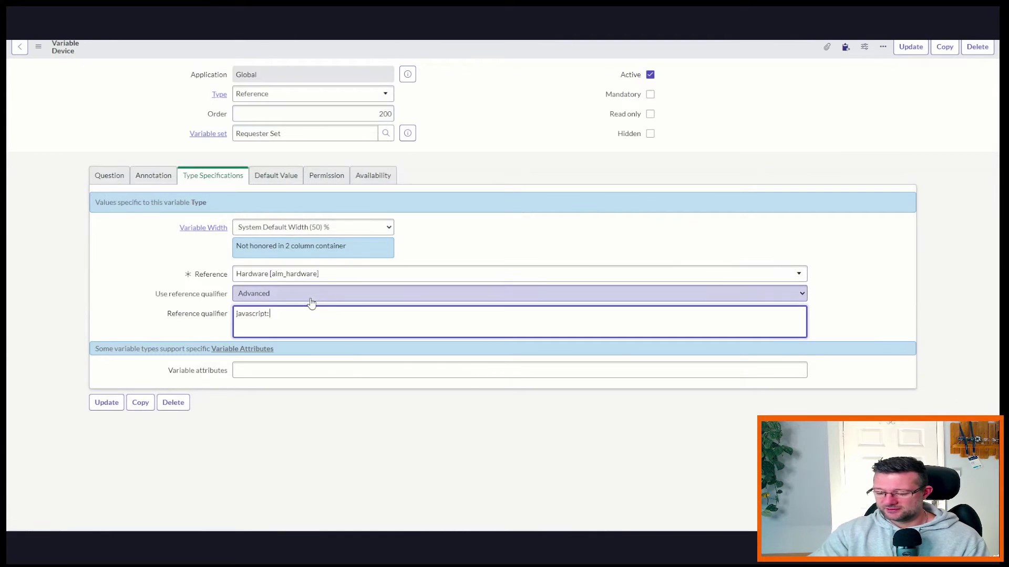
type("new global.catalogGetAssets().")
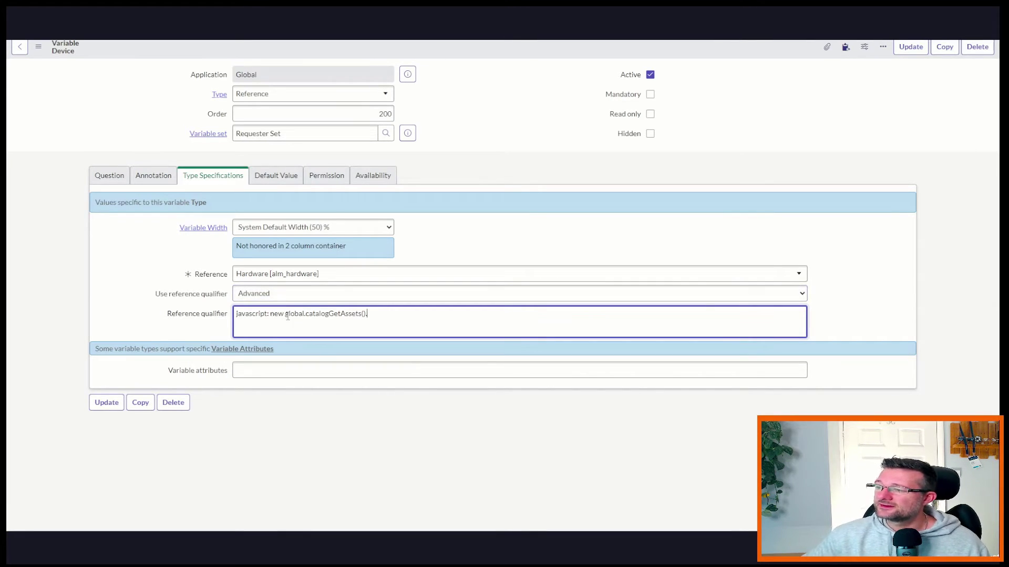
Step: Set the Device qualifier to javascript: new global.catalogGetAssets().getAssets(current.variables.requester);
left_click_drag(285, 313, 366, 314)
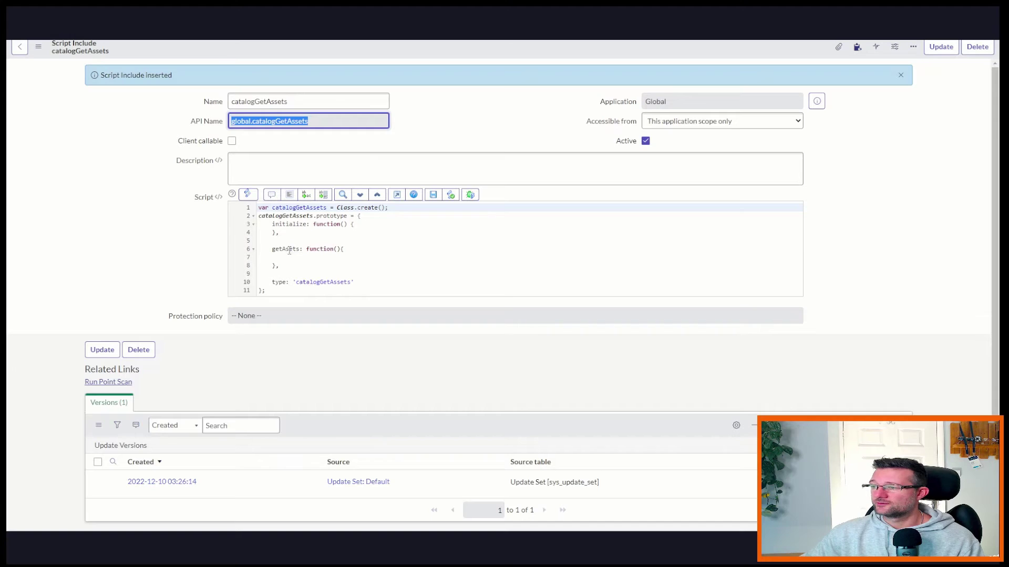
double_click(289, 250)
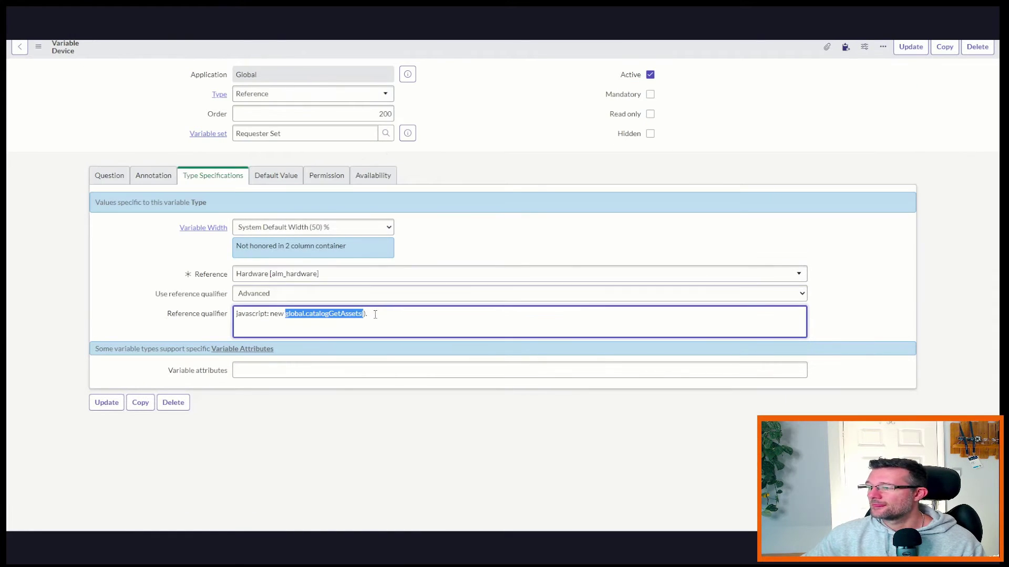
left_click(371, 313)
type("gGetAssets().getAsets();")
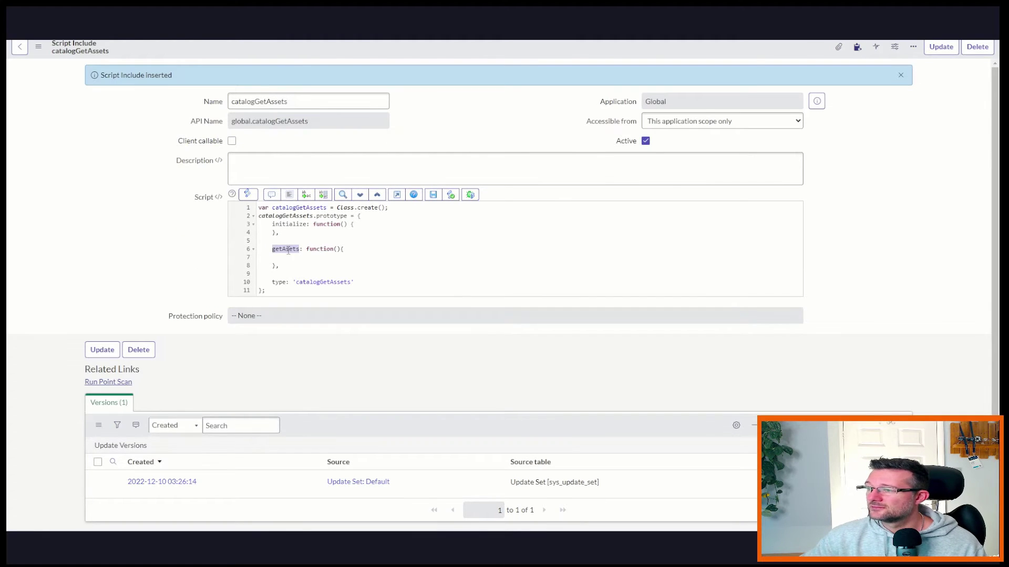
left_click(288, 249)
type("s(")
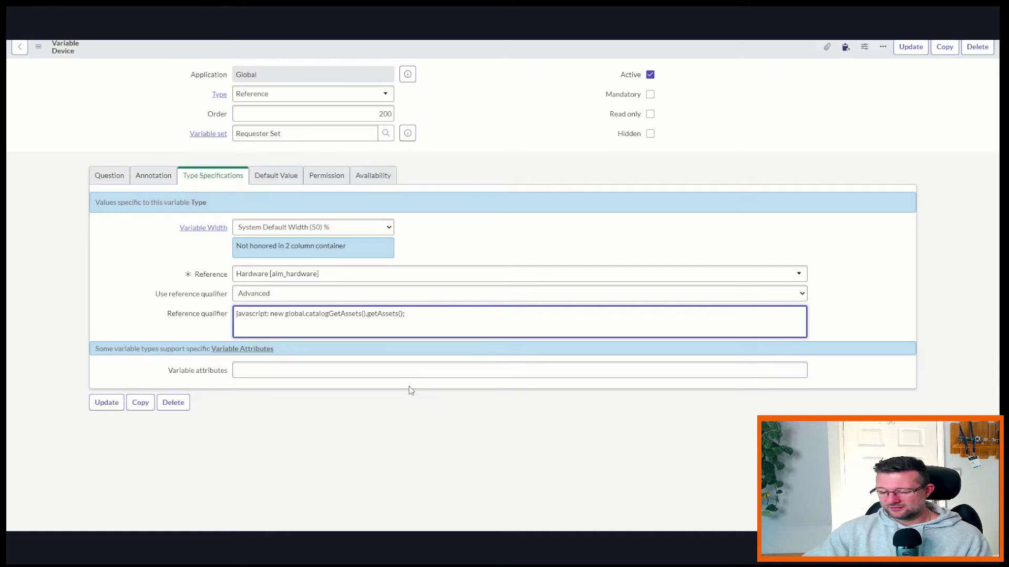
type("current.variables.requester")
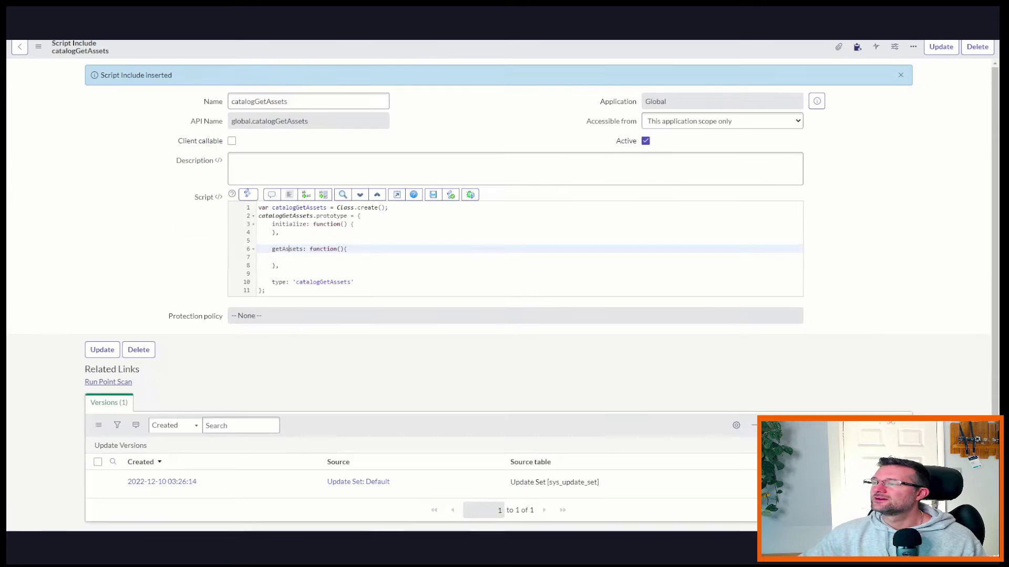
Step: Return to catalogGetAssets and open up the getAssets body for the alm_hardware query
key("ctrl+Tab")
type("user")
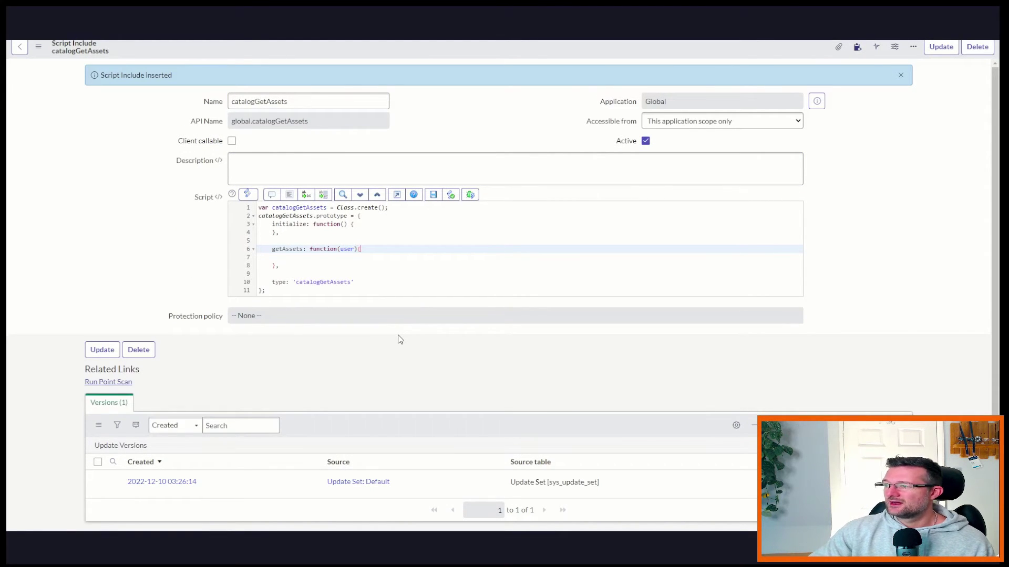
key("Return")
key("Return")
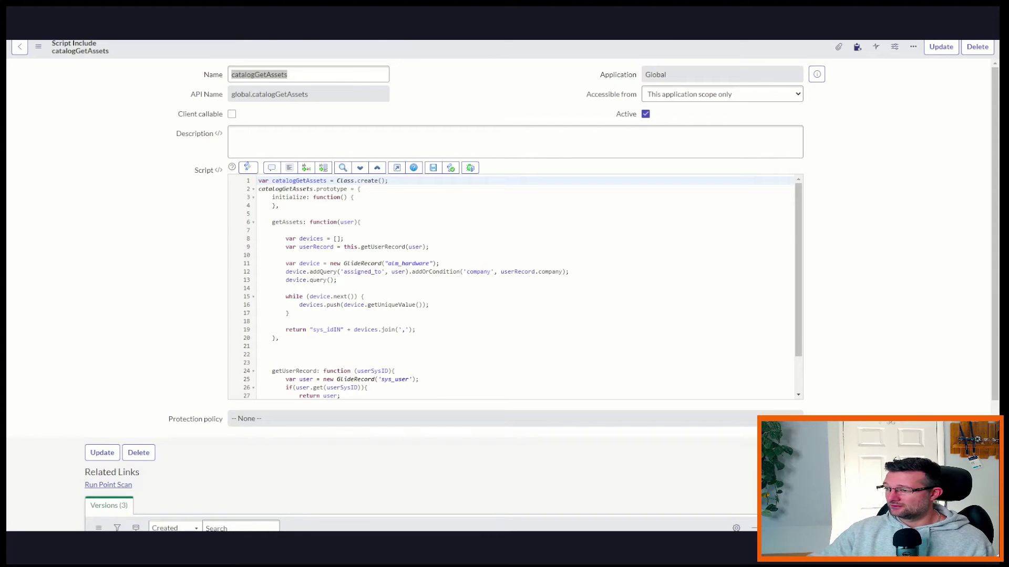
Step: Match the catalogGetAssets and getAssets names in the Device qualifier against the script, then expand the editor to full screen
double_click(416, 264)
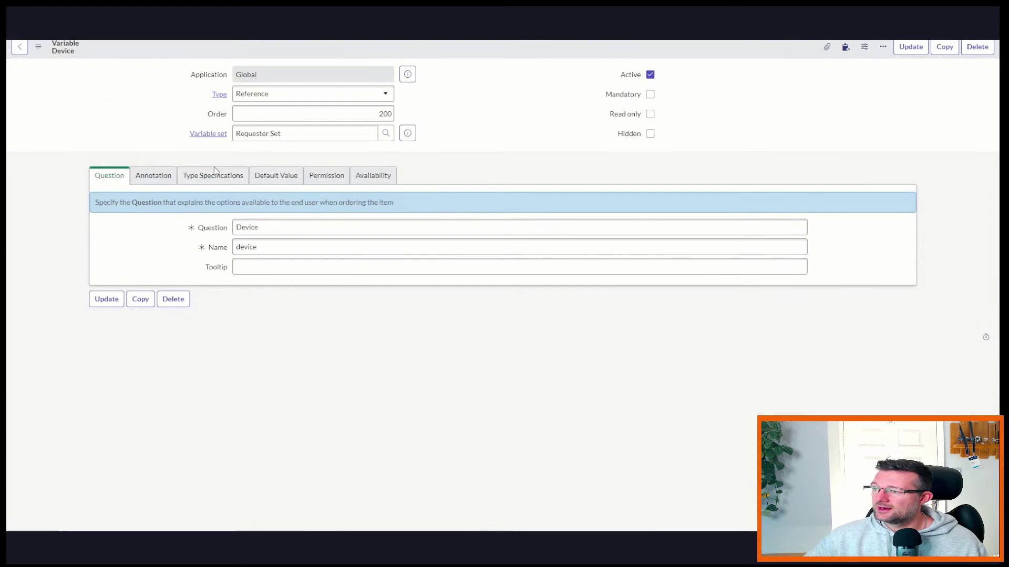
left_click(218, 184)
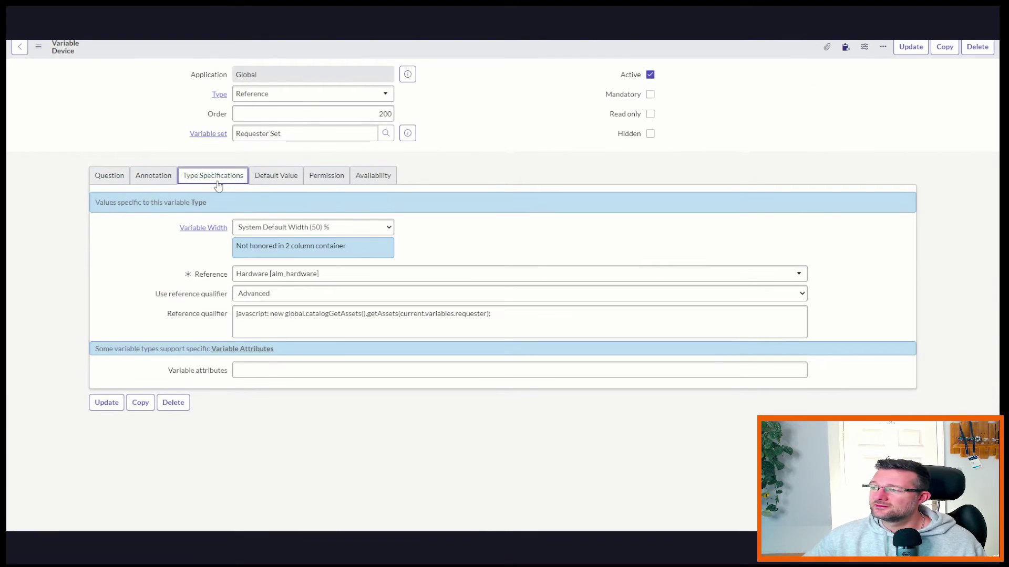
left_click(333, 318)
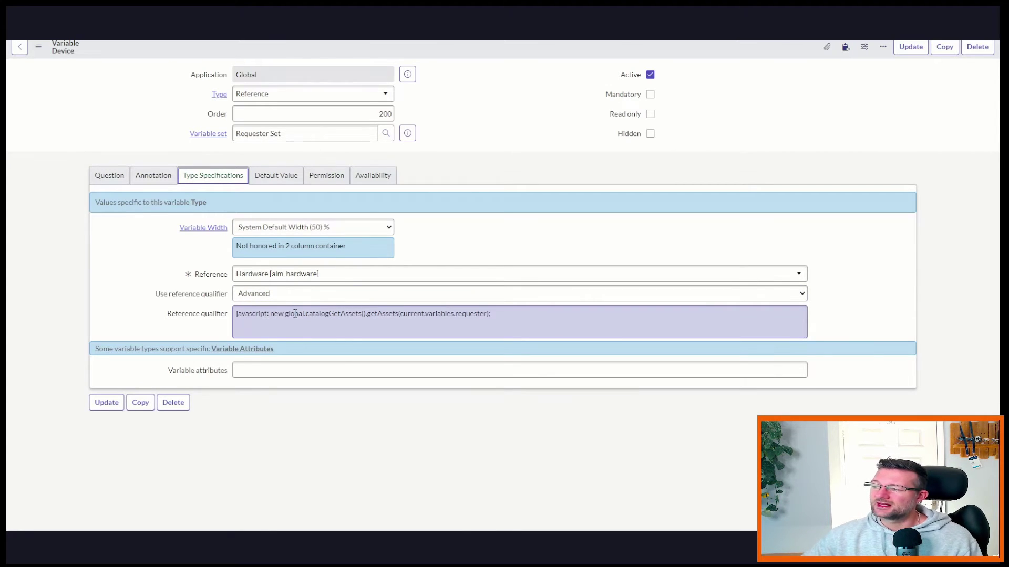
double_click(329, 313)
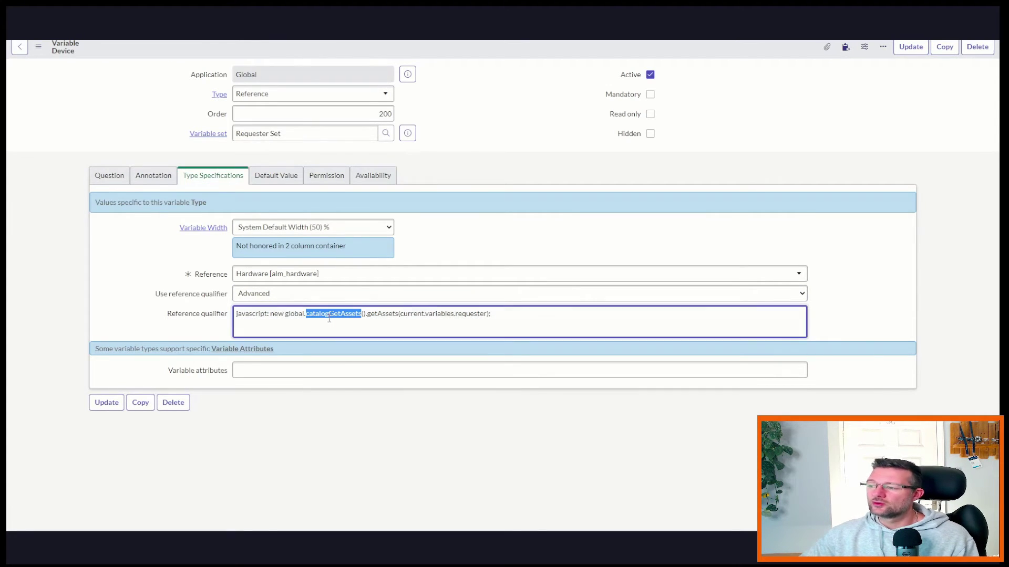
double_click(382, 314)
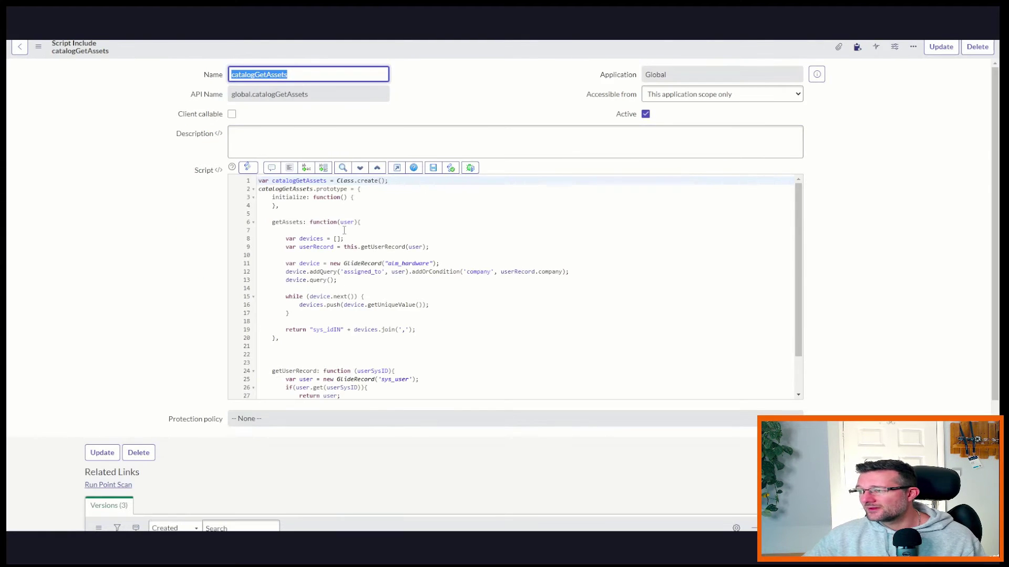
left_click(396, 167)
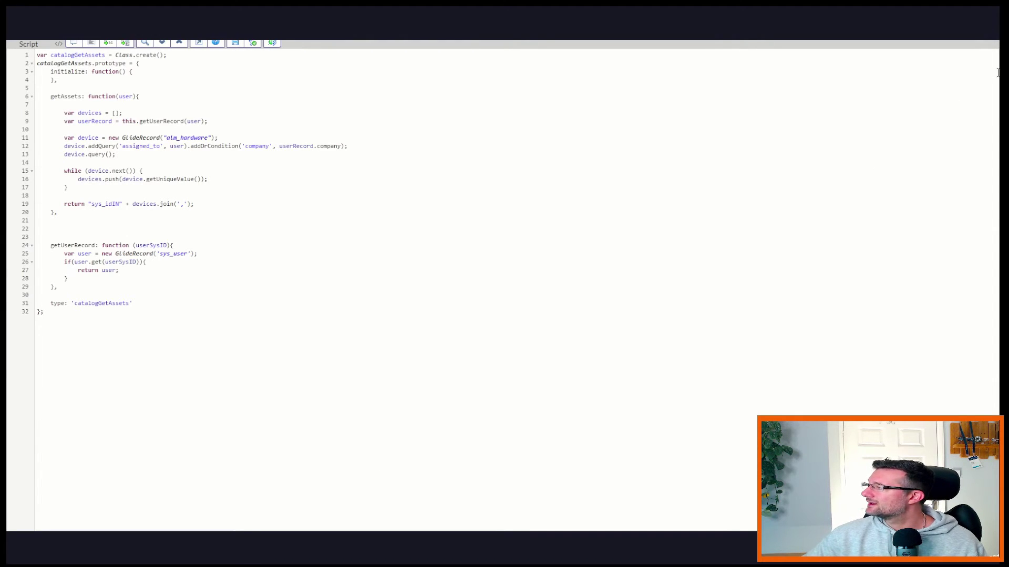
Step: Enlarge the script text one step using the browser zoom controls
left_click(989, 44)
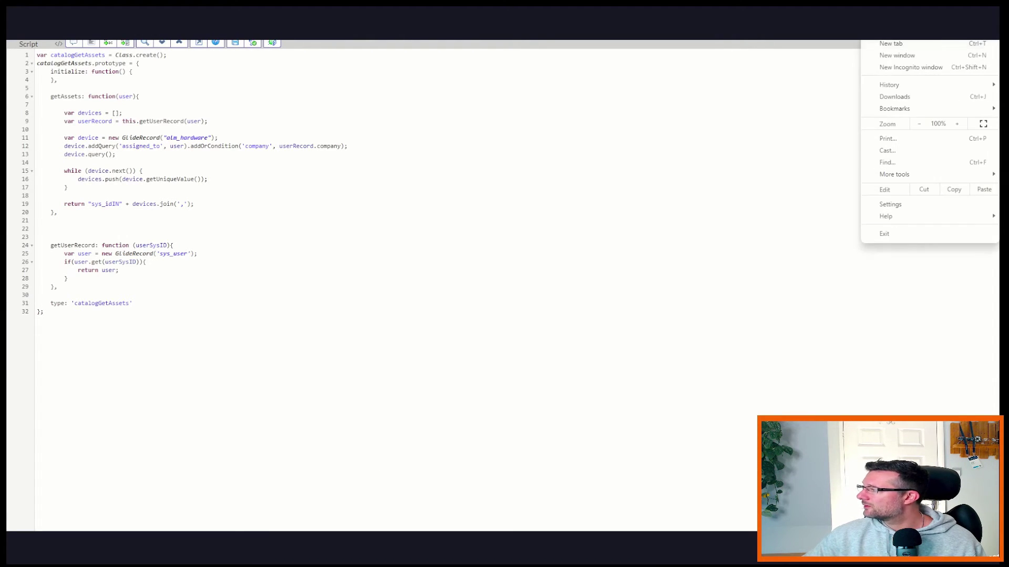
left_click(956, 127)
left_click(957, 126)
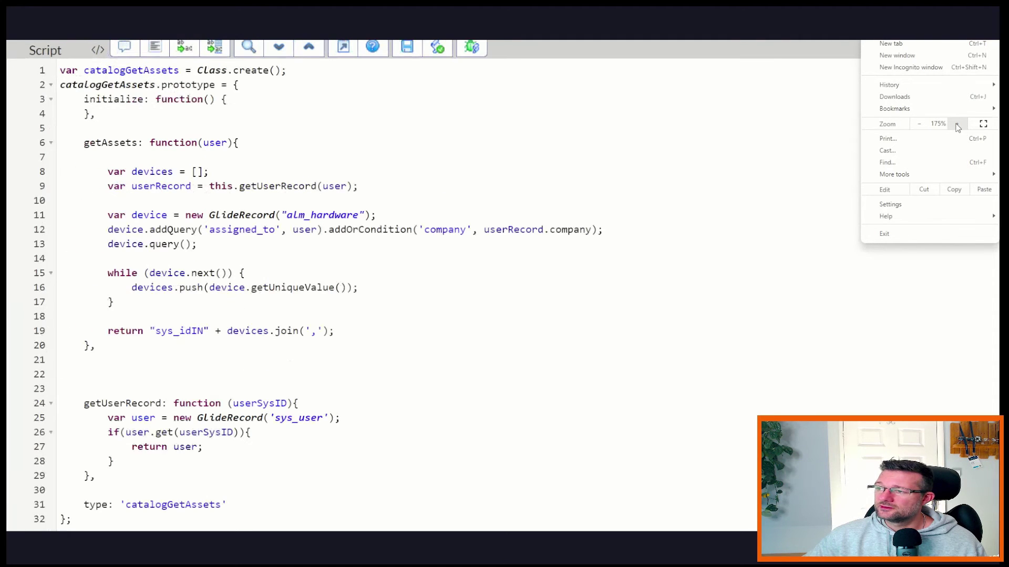
left_click(916, 127)
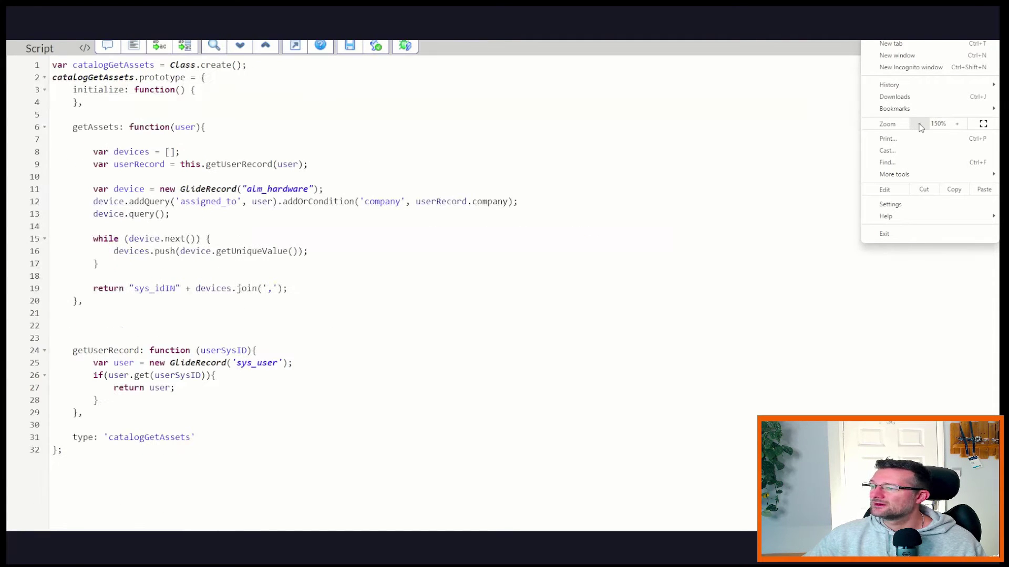
left_click(343, 201)
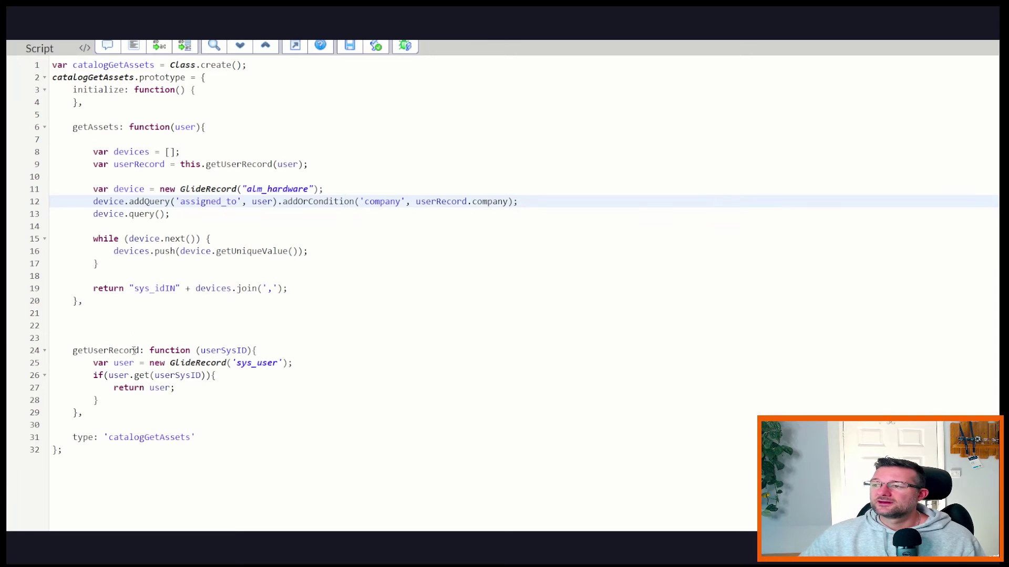
Step: Add empty lines above getUserRecord and highlight the user parameter, devices array and userRecord call in getAssets
left_click(94, 334)
key("Return")
key("Return")
key("Return")
key("Return")
key("Return")
key("Return")
key("Return")
key("Return")
key("Return")
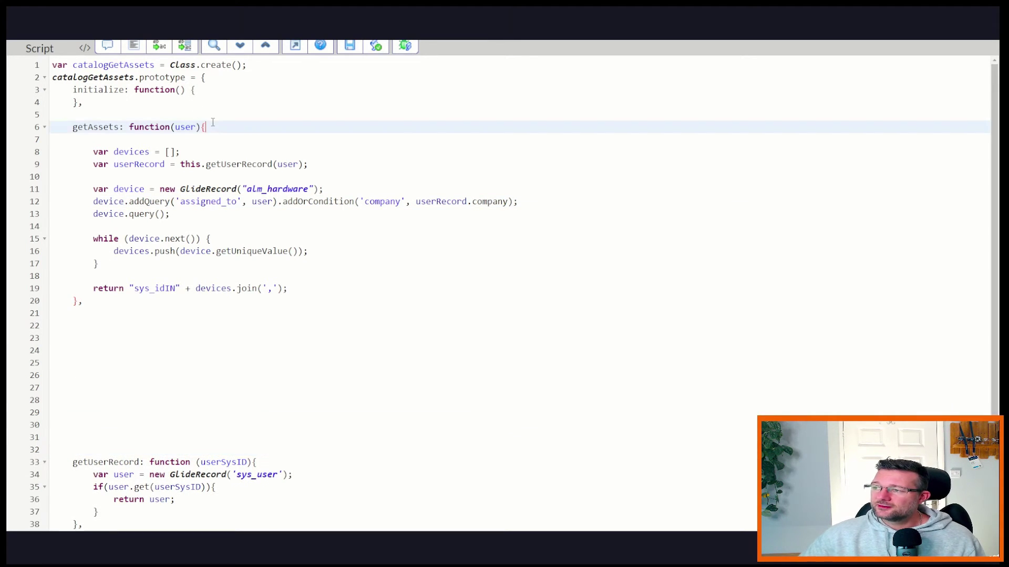
left_click(212, 128)
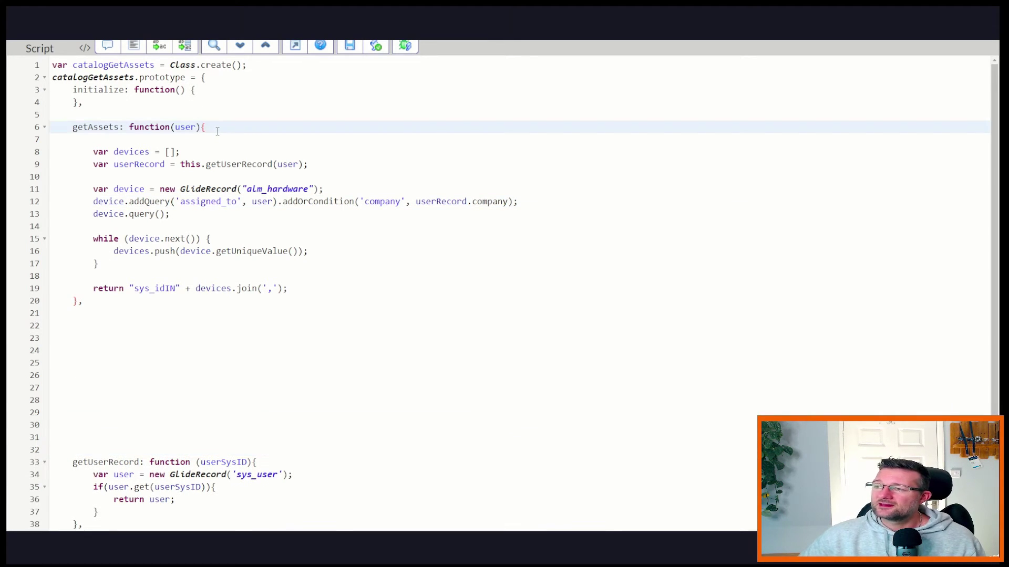
double_click(190, 127)
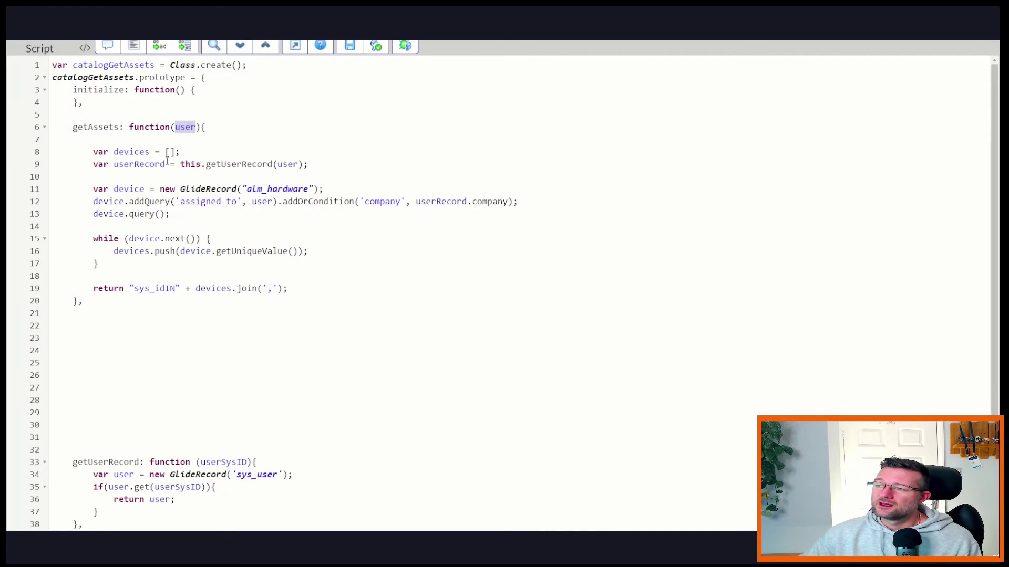
left_click_drag(180, 151, 95, 156)
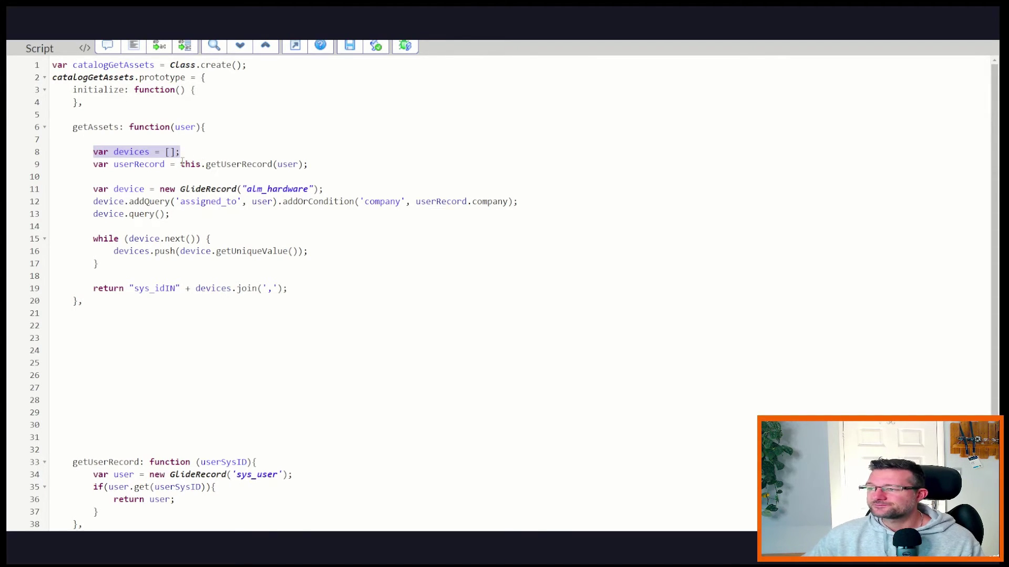
double_click(165, 164)
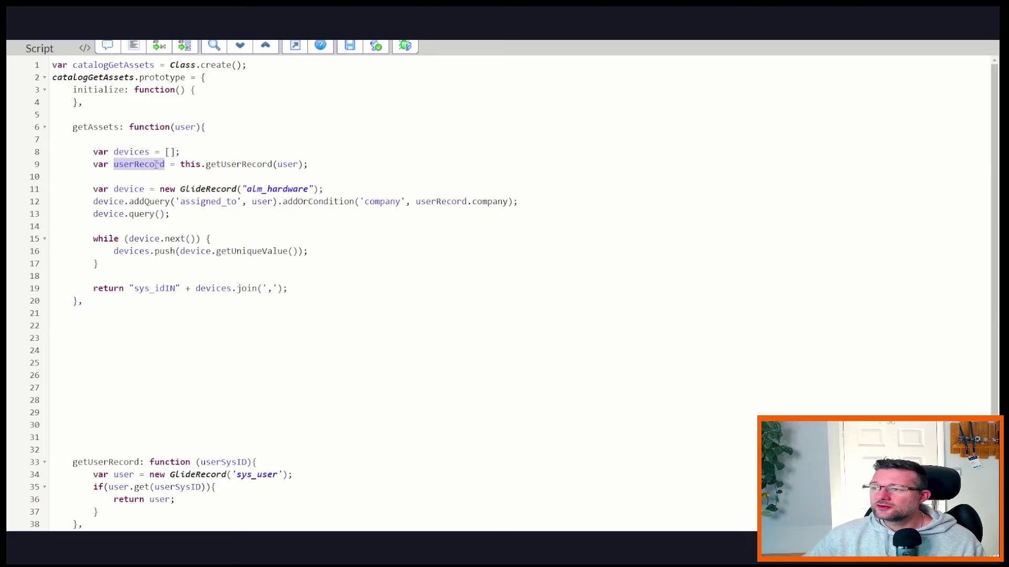
double_click(224, 164)
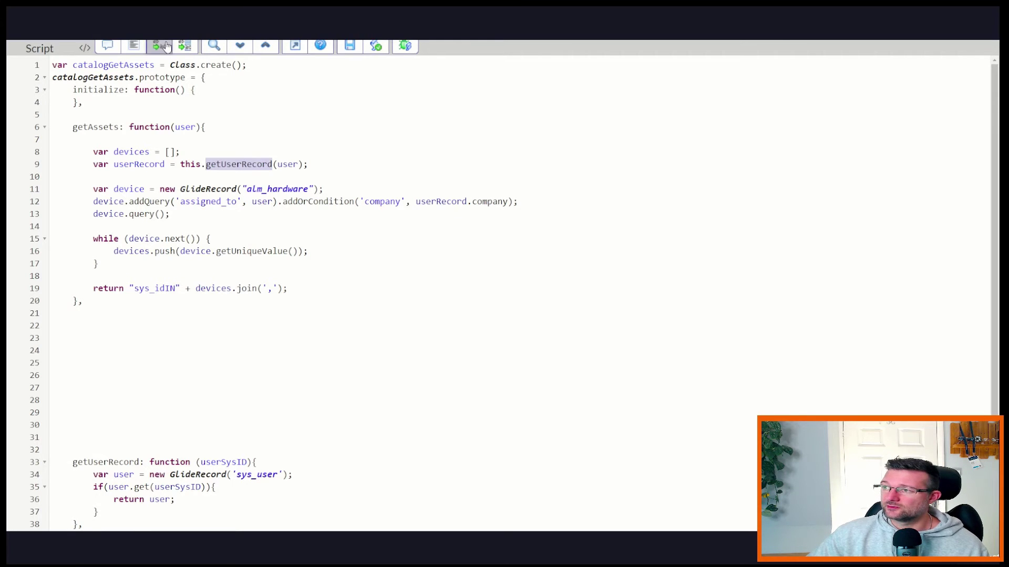
left_click(214, 45)
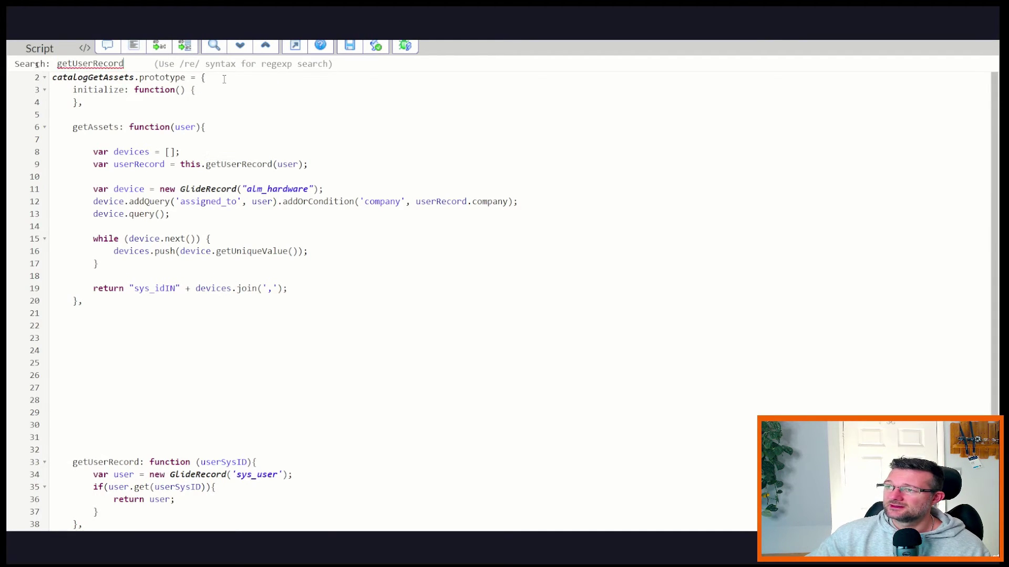
key("Return")
left_click(133, 451)
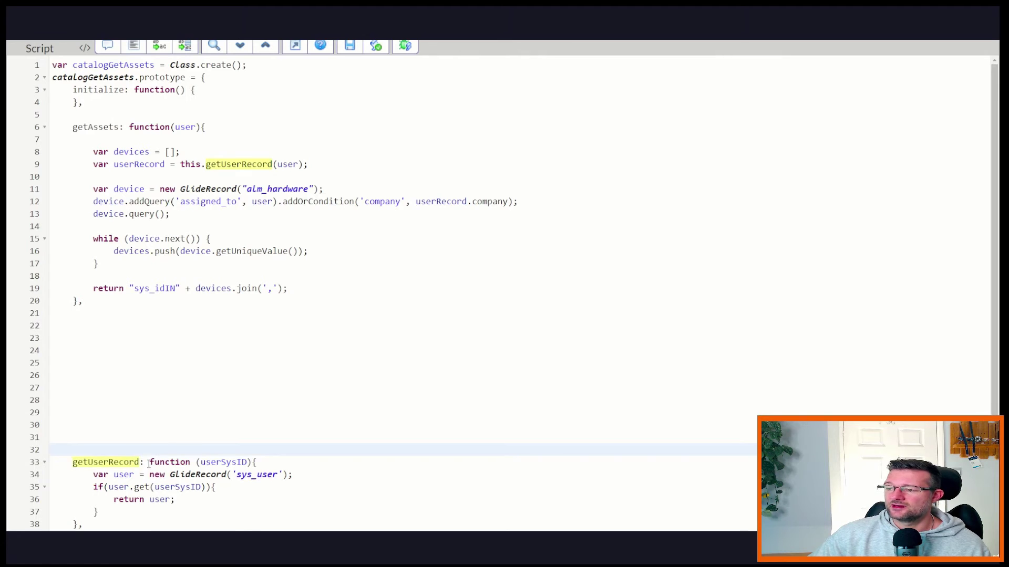
left_click(148, 464)
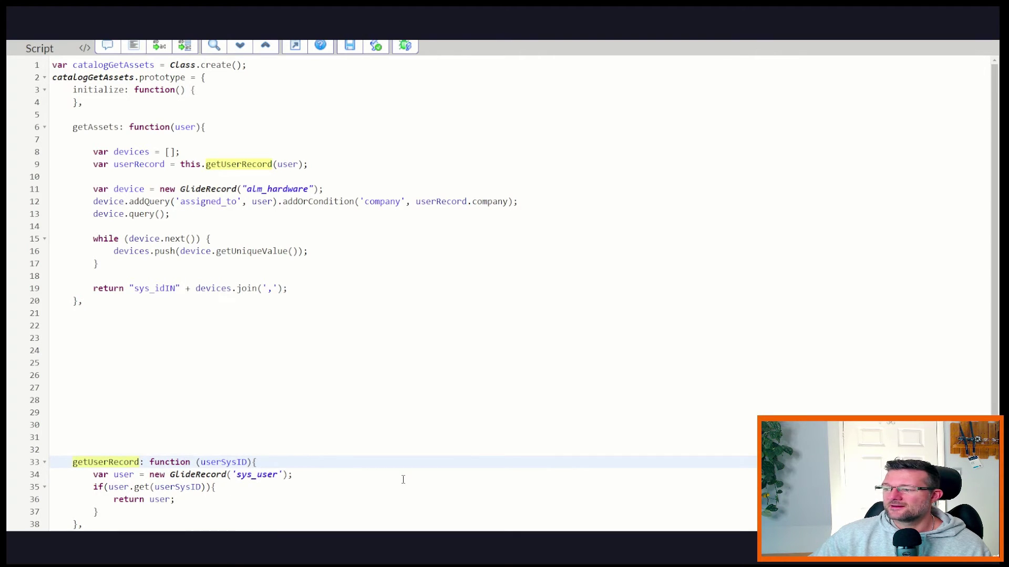
scroll(401, 479, "down", 2)
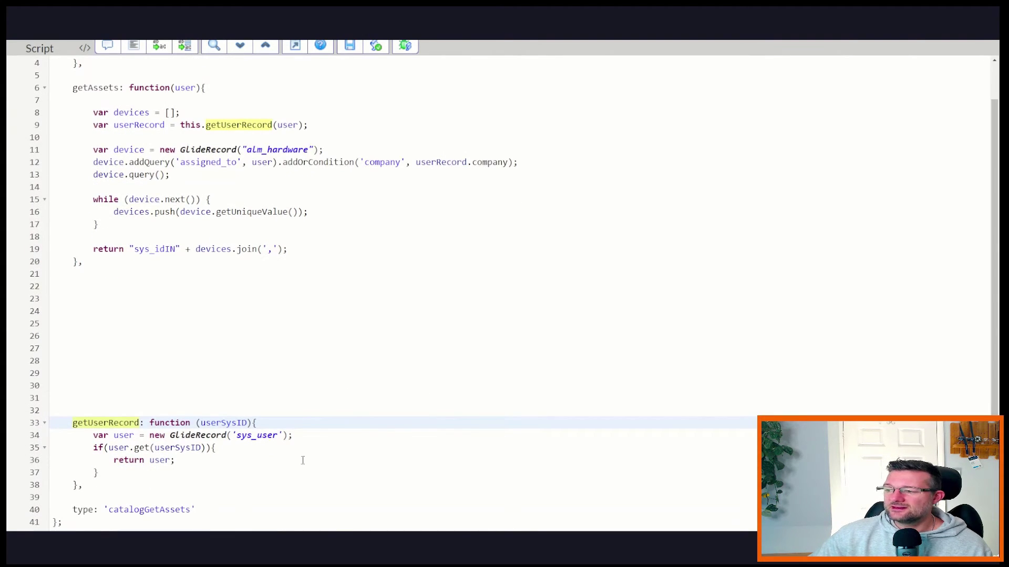
double_click(268, 438)
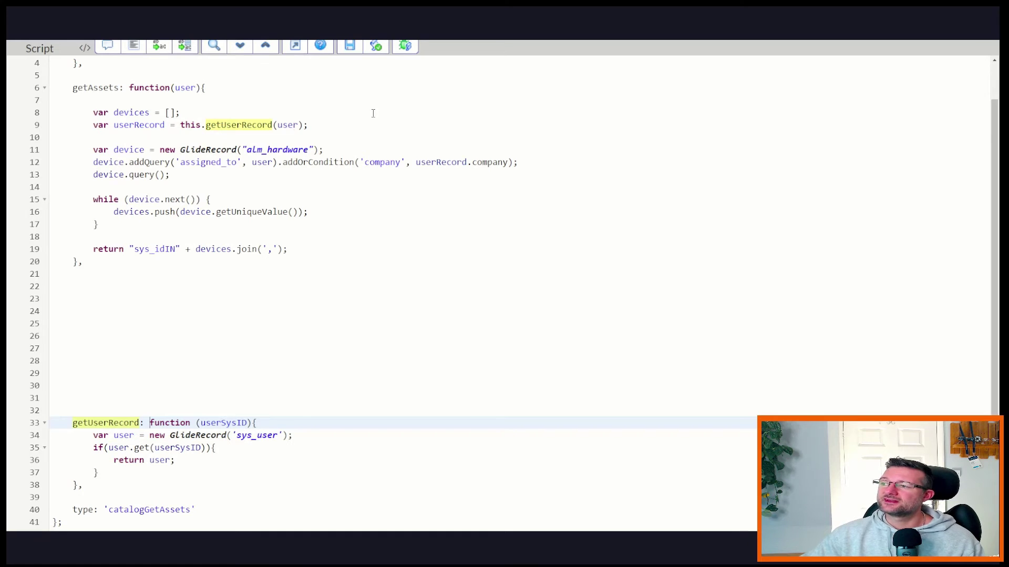
left_click(331, 129)
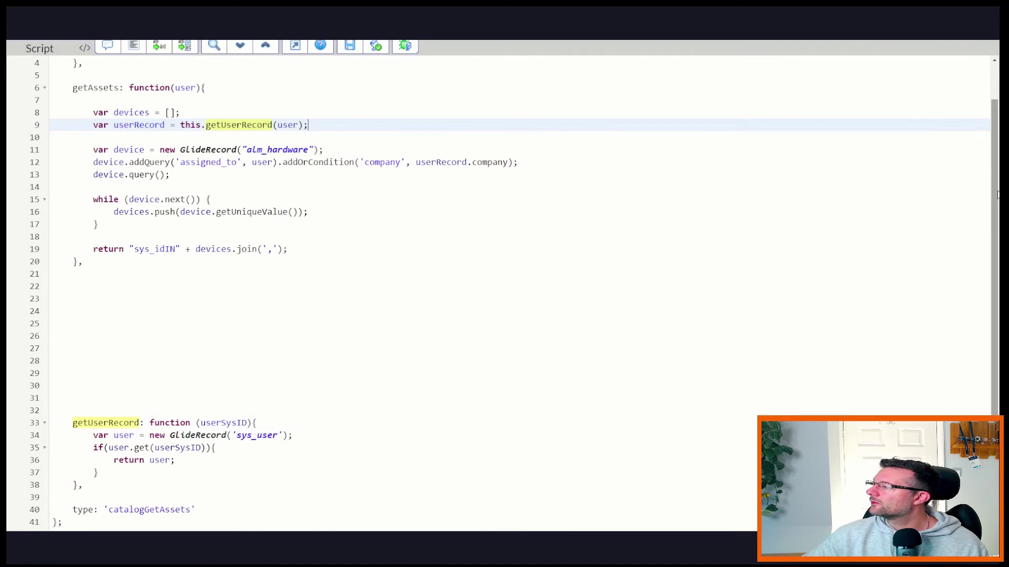
scroll(990, 129, "up", 2)
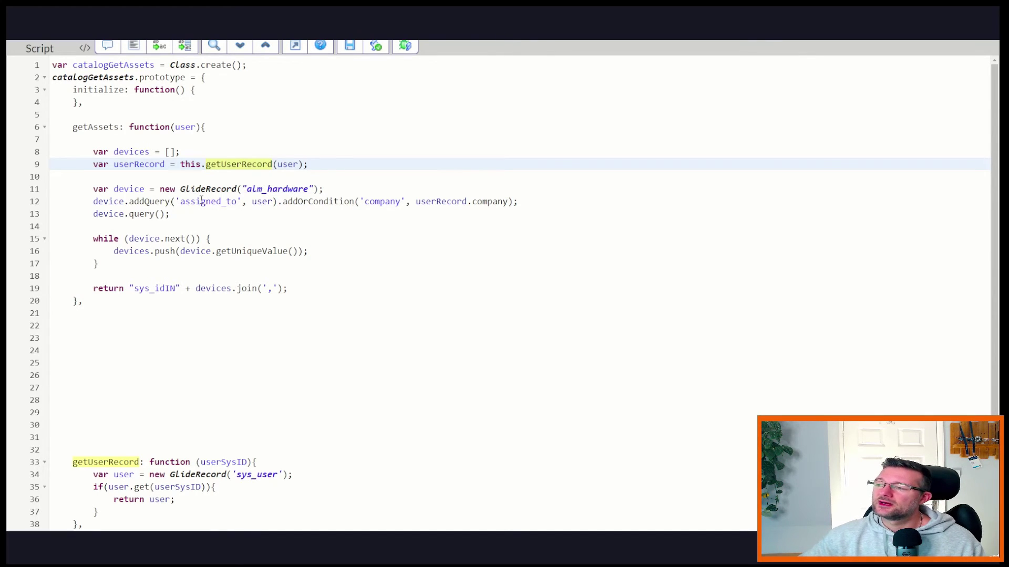
double_click(196, 202)
double_click(261, 201)
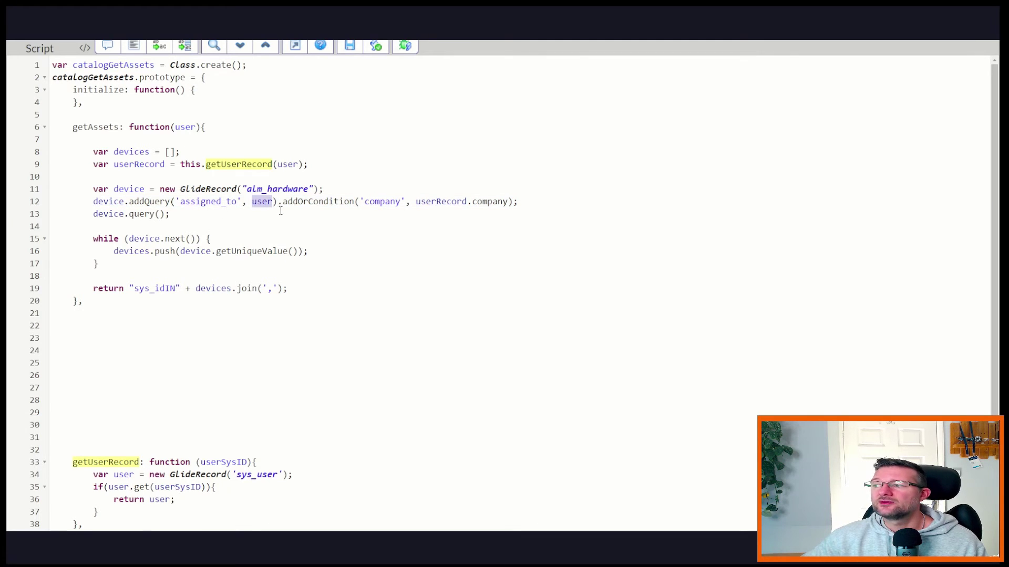
double_click(370, 202)
double_click(440, 202)
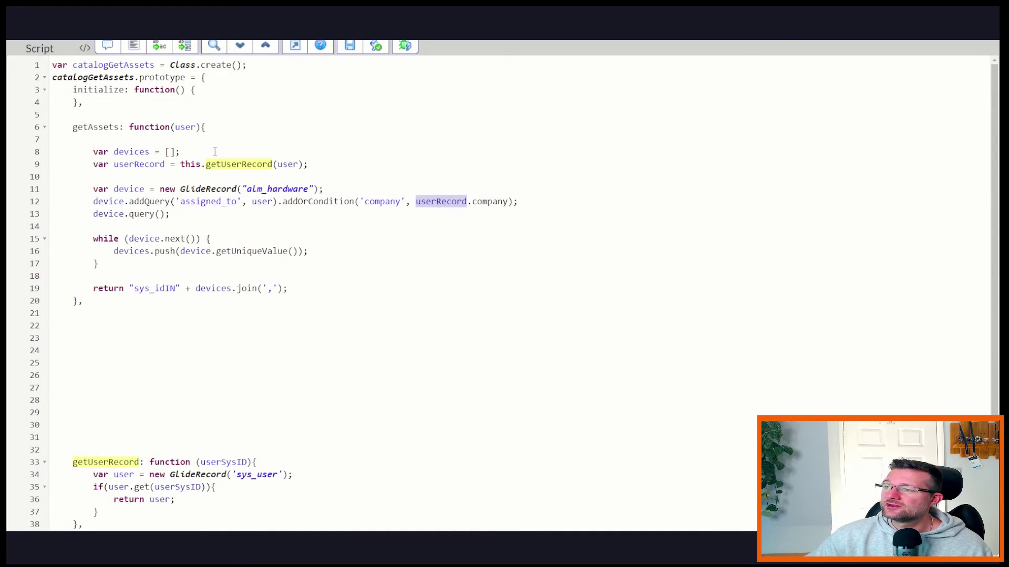
double_click(150, 165)
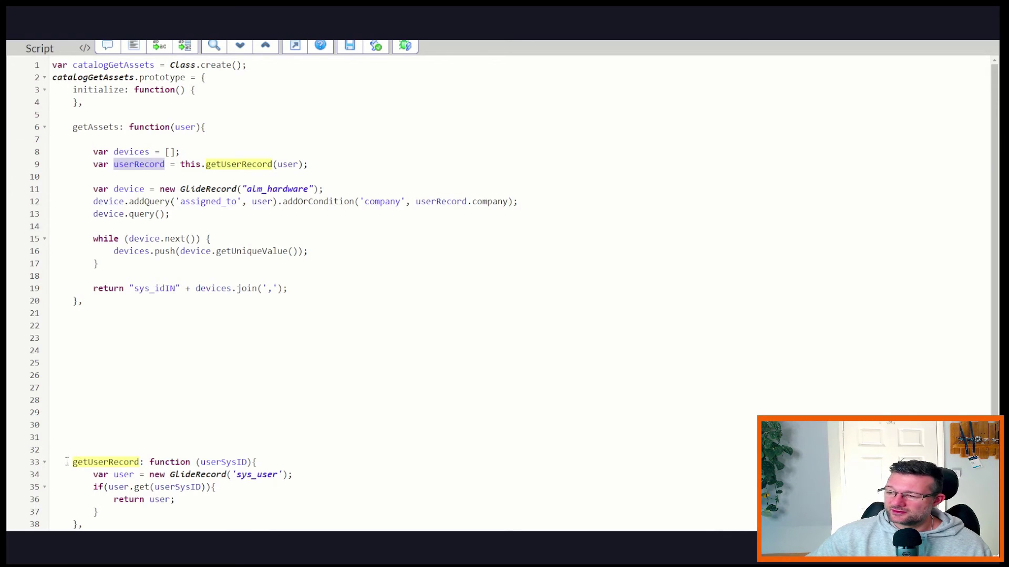
left_click_drag(73, 463, 301, 527)
double_click(480, 201)
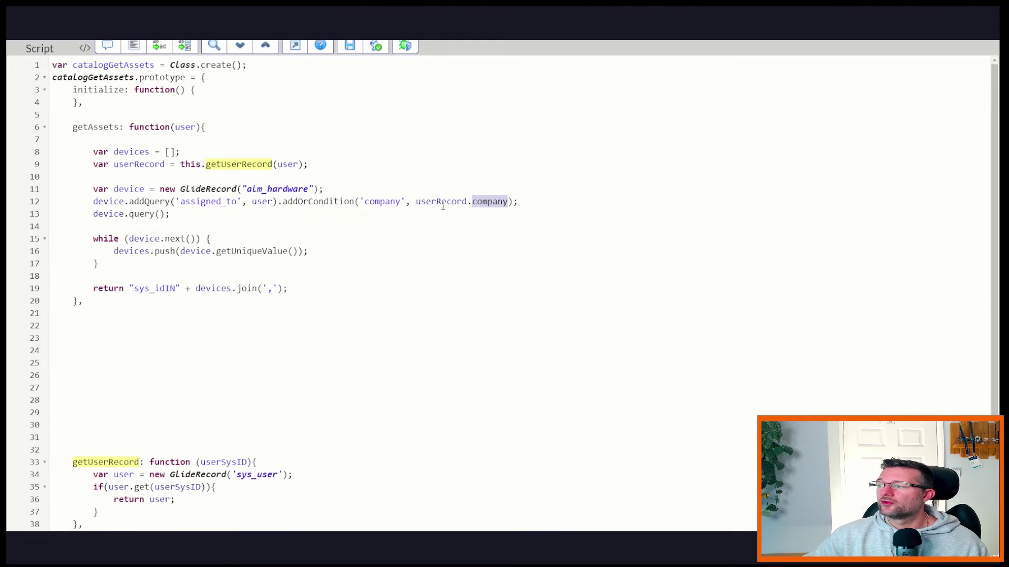
left_click(232, 239)
left_click_drag(91, 240, 211, 238)
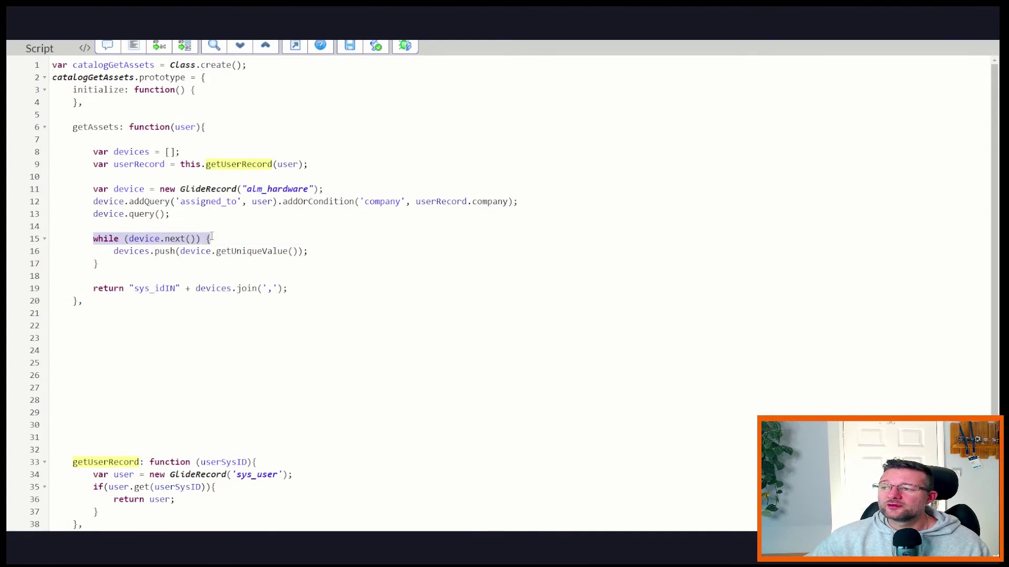
left_click(154, 253)
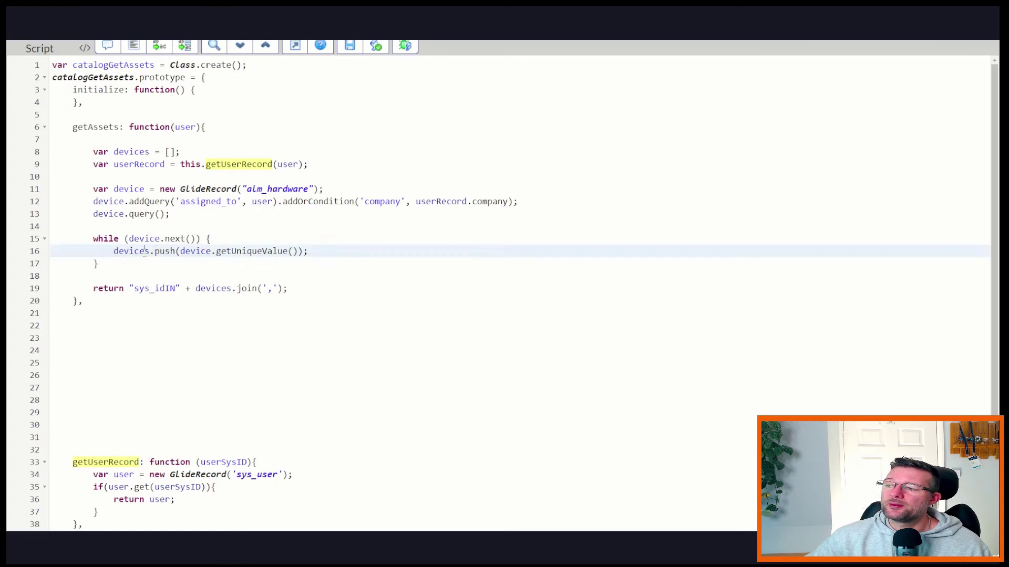
double_click(131, 251)
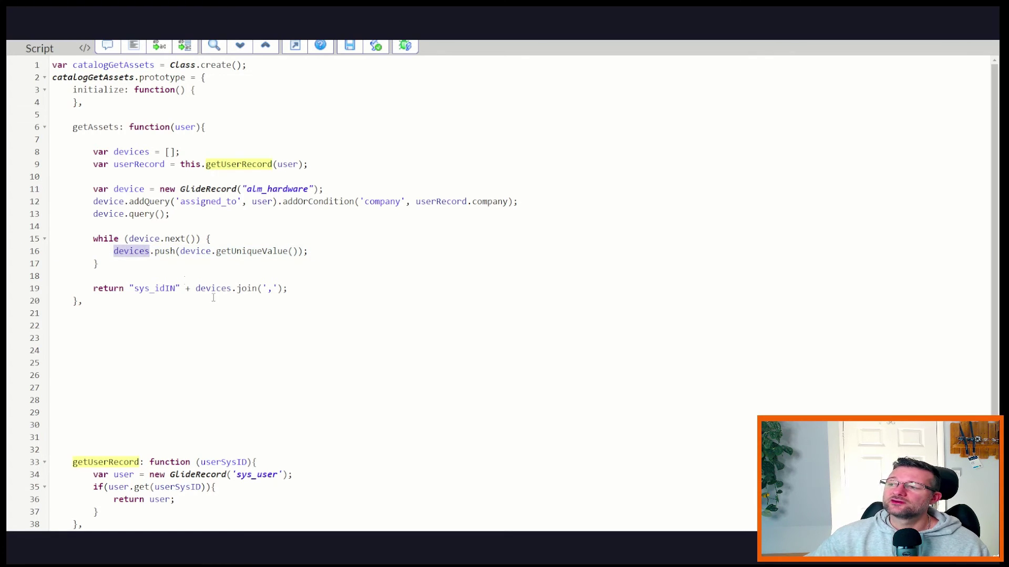
left_click(135, 151)
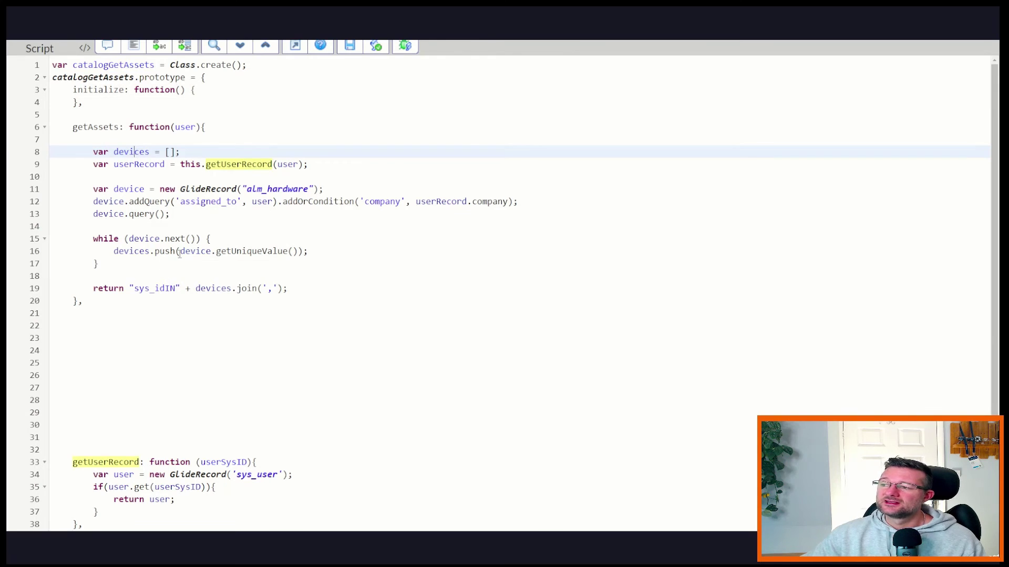
left_click_drag(179, 251, 301, 251)
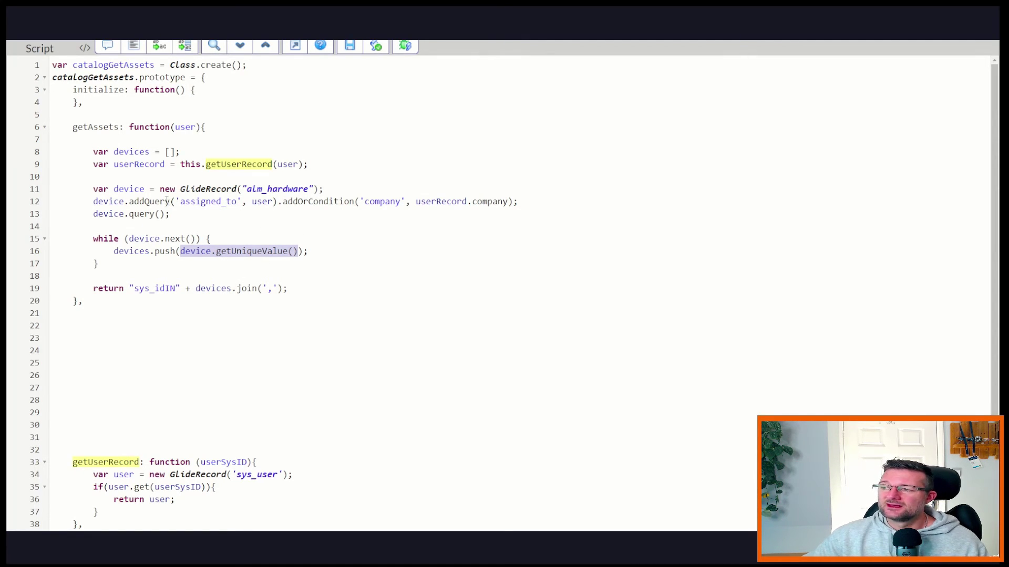
Step: Highlight the alm_hardware query loop (lines 11–17) and the sys_idIN / devices.join(',') return line
left_click_drag(103, 270, 82, 187)
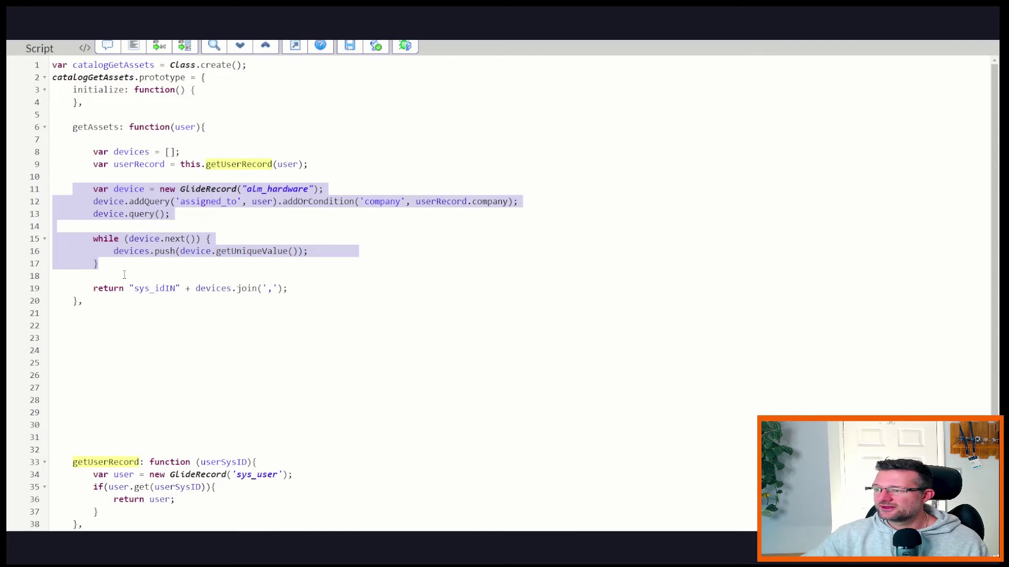
left_click(182, 300)
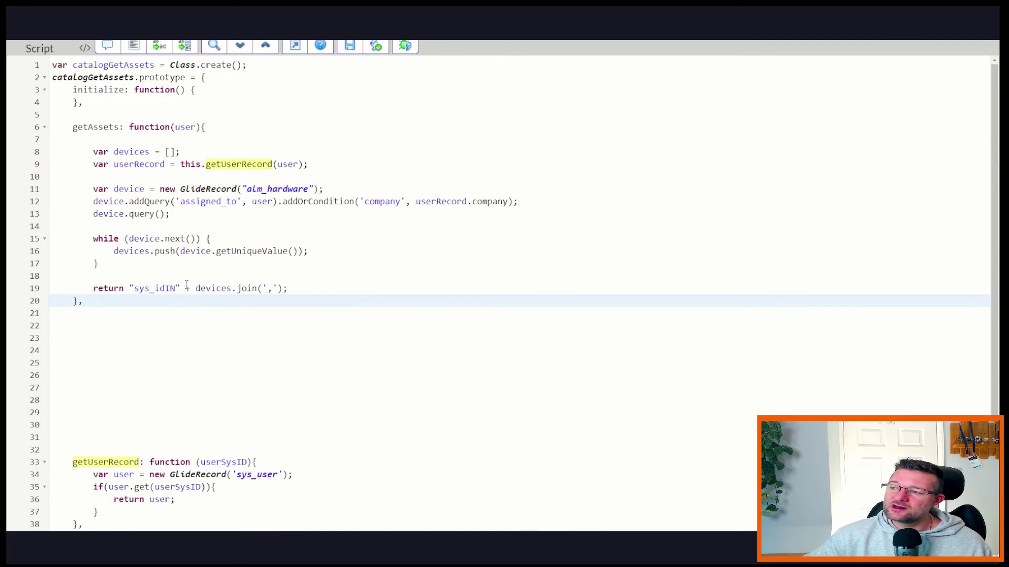
left_click_drag(196, 289, 279, 287)
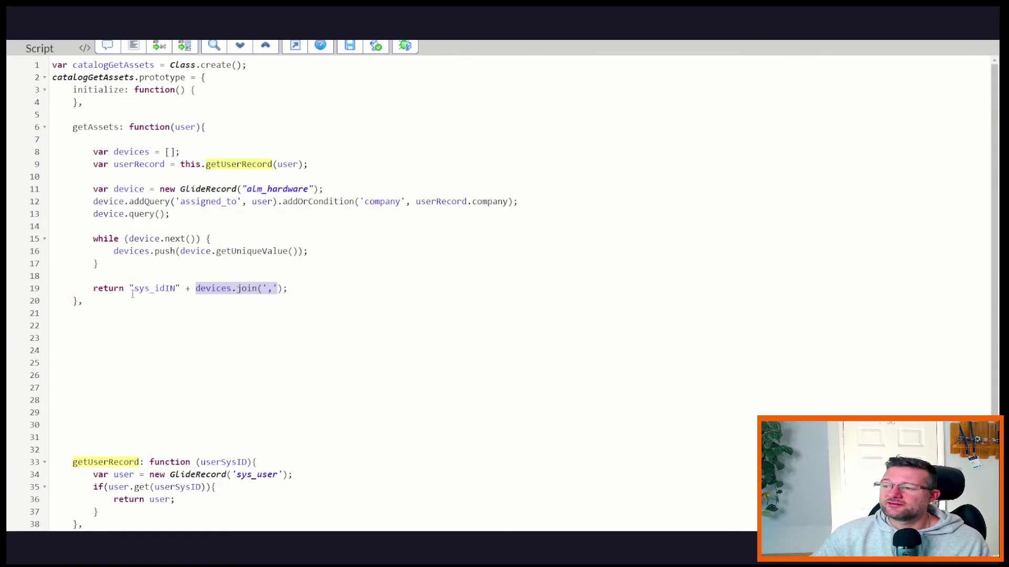
left_click_drag(135, 288, 176, 288)
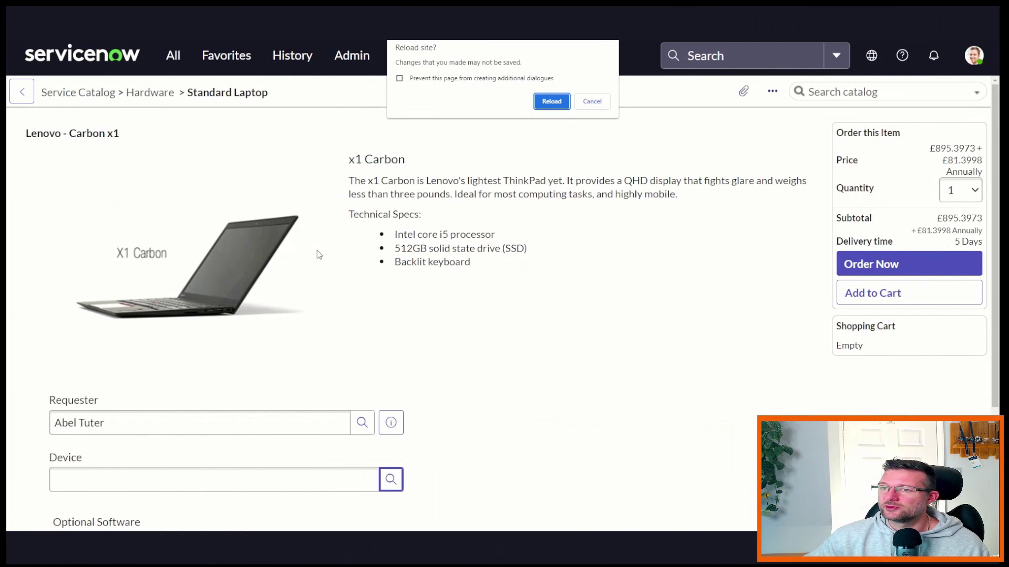
Step: Confirm Reload in the 'Reload site?' prompt for the Standard Laptop item
left_click(551, 101)
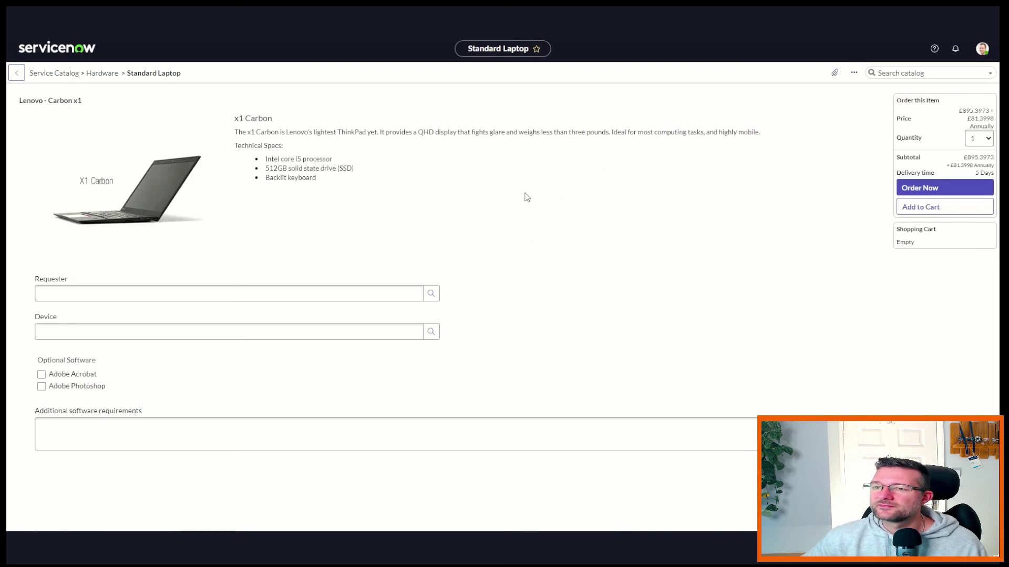
Step: Choose the first listed user as Requester and bring up the Device hardware lookup (41 records)
left_click(264, 293)
left_click(431, 293)
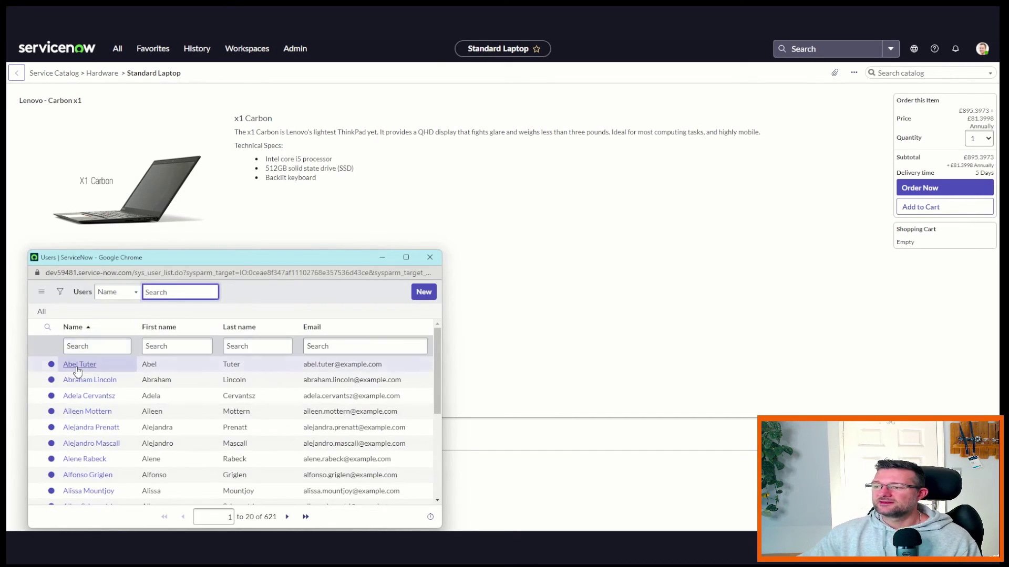
left_click(77, 366)
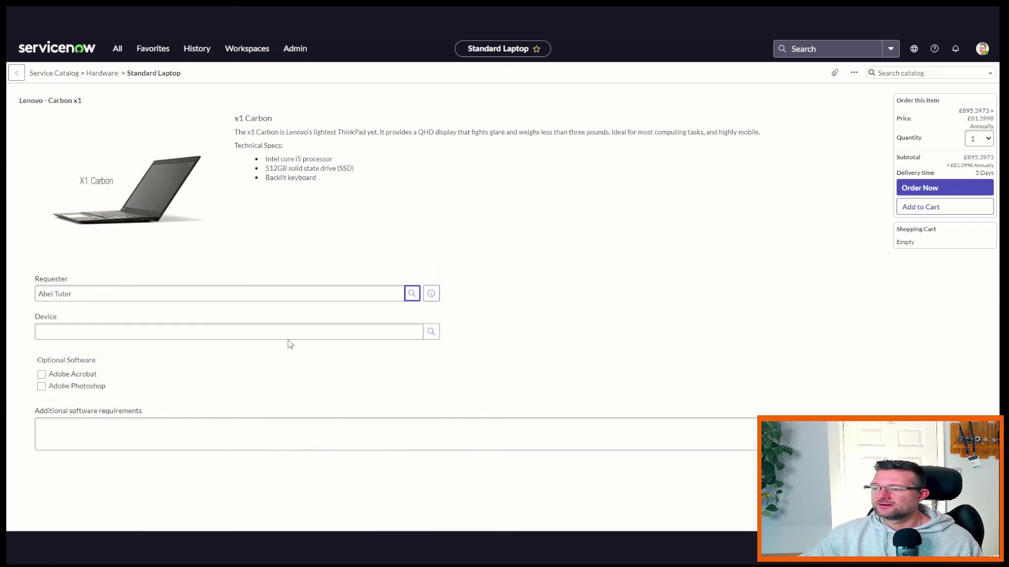
left_click(430, 332)
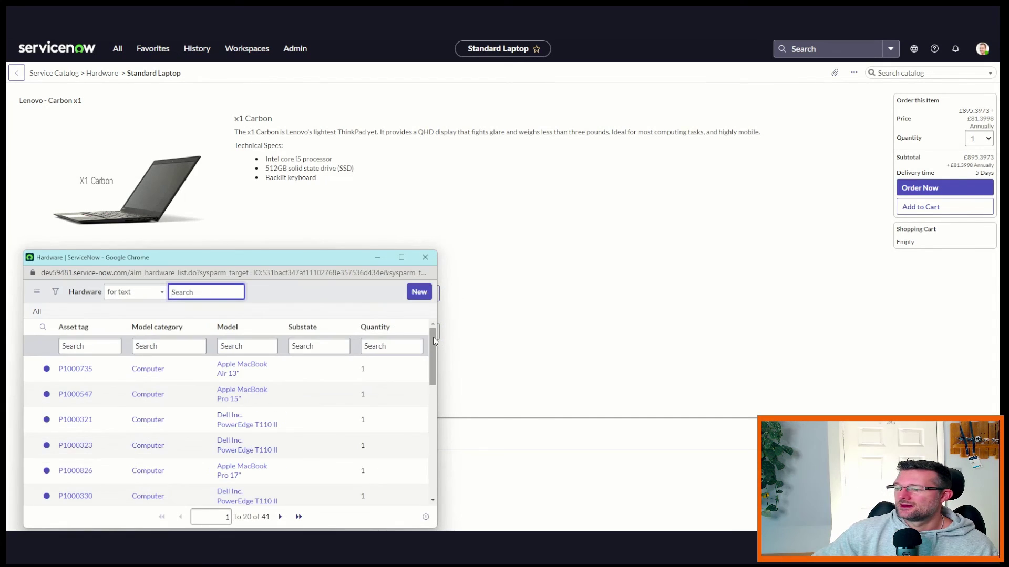